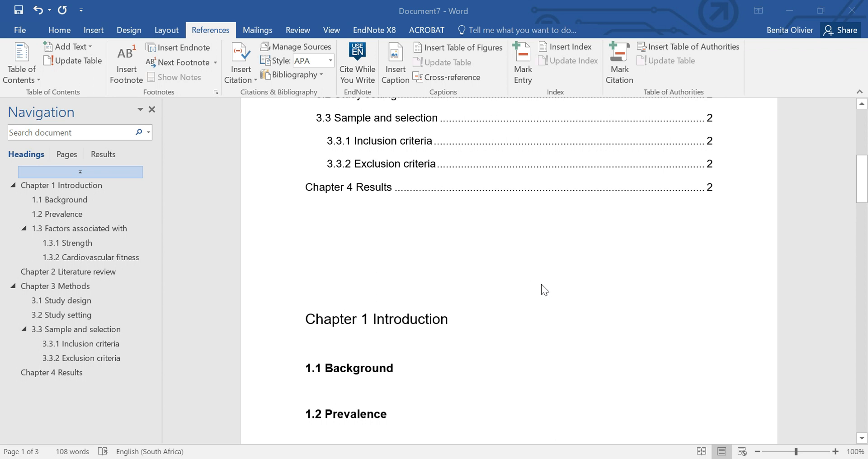
Add blank lines above the Chapter 1 Introduction heading so that the chapter starts on a new page.
scroll(529, 283, "down", 5)
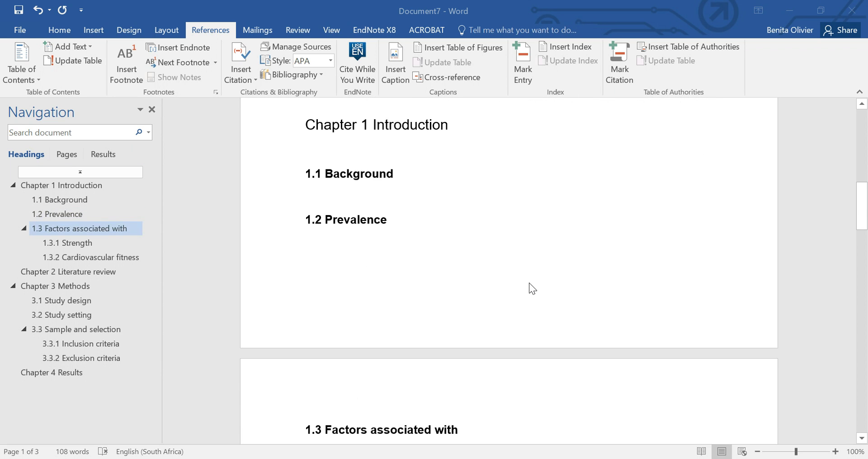
scroll(529, 283, "down", 3)
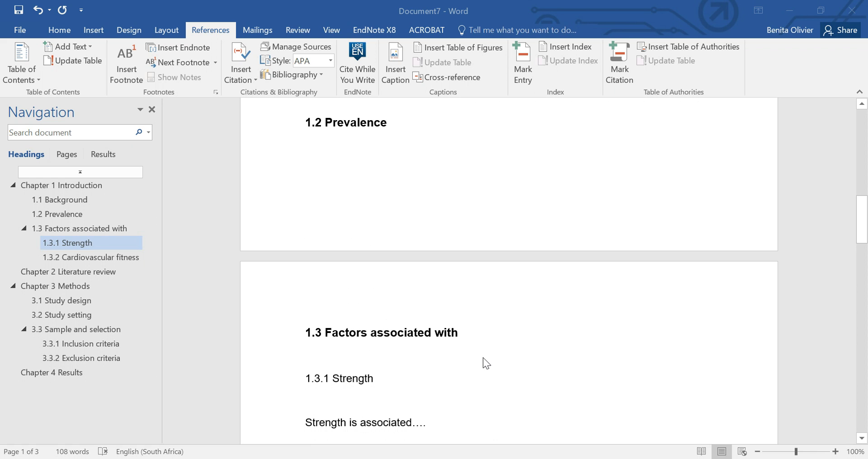
scroll(480, 357, "down", 1)
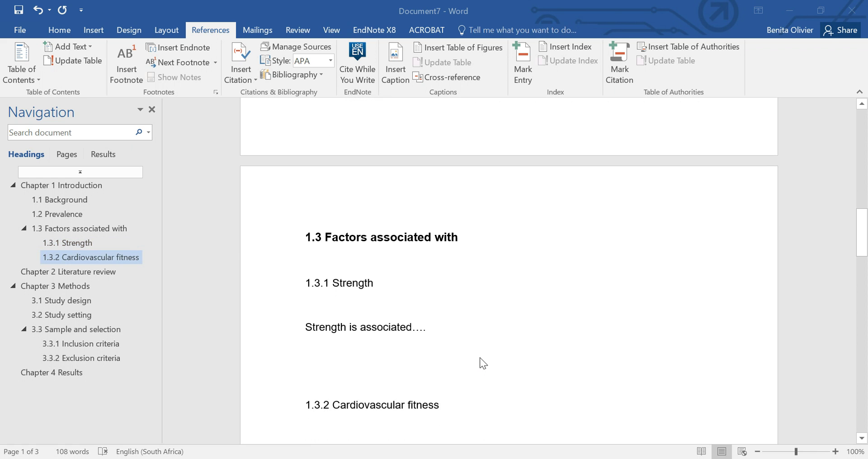
scroll(479, 357, "up", 5)
scroll(480, 362, "up", 3)
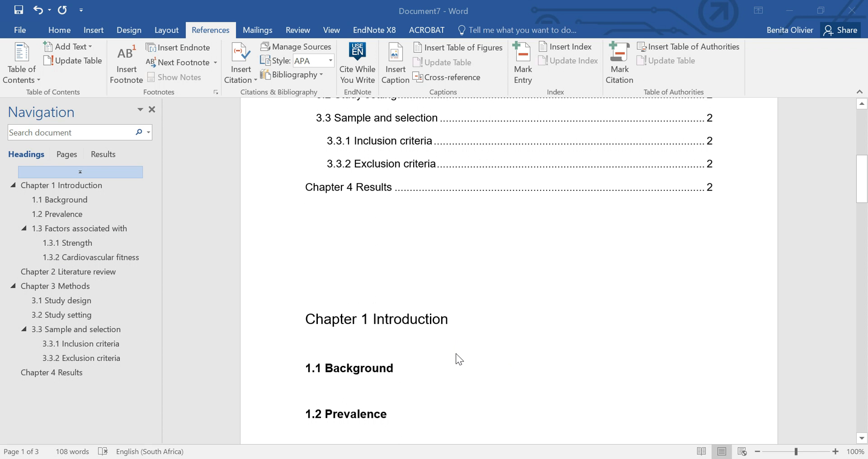
scroll(458, 348, "down", 3)
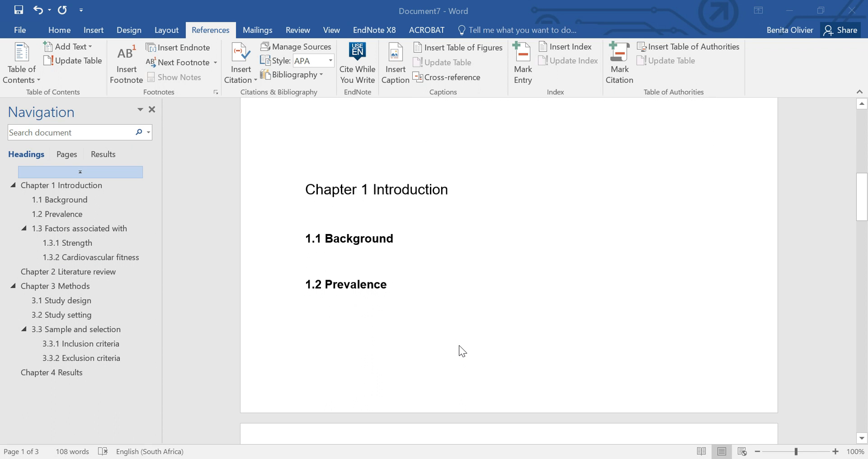
scroll(459, 345, "down", 2)
scroll(432, 213, "up", 2)
key("Down")
key("Return")
key("Return")
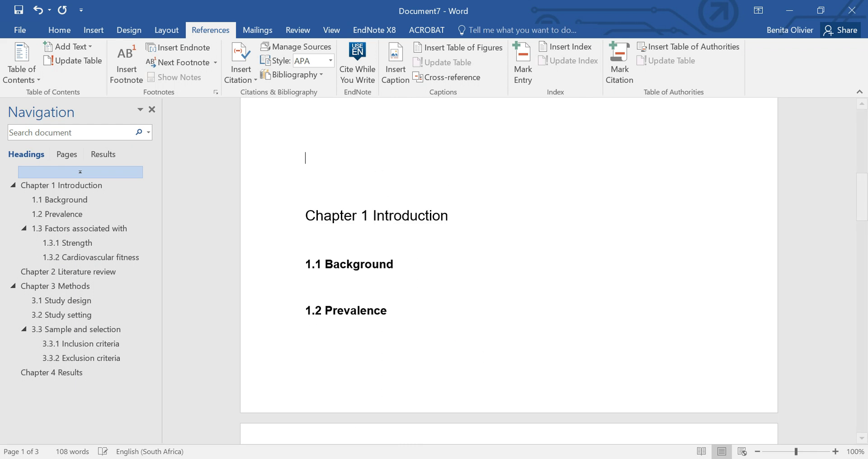
key("Return")
key("Return")
key("Return")
key("Return")
key("Return")
Add blank space below "Fitness…" in section 1.3.2 so that Chapter 2 Literature review starts on a new page.
scroll(368, 186, "down", 10)
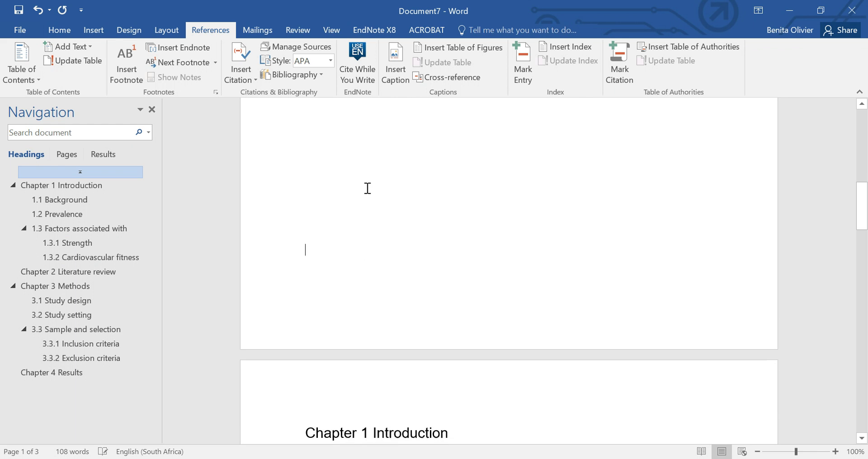
scroll(398, 267, "down", 2)
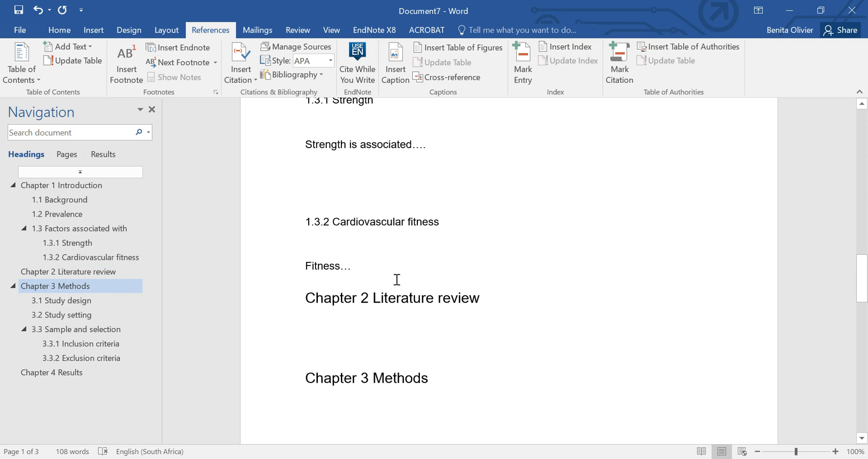
left_click(401, 268)
key("Return")
key("Return")
key("Return")
key("Return")
key("Return")
key("Return")
scroll(401, 271, "down", 5)
key("ctrl+Return")
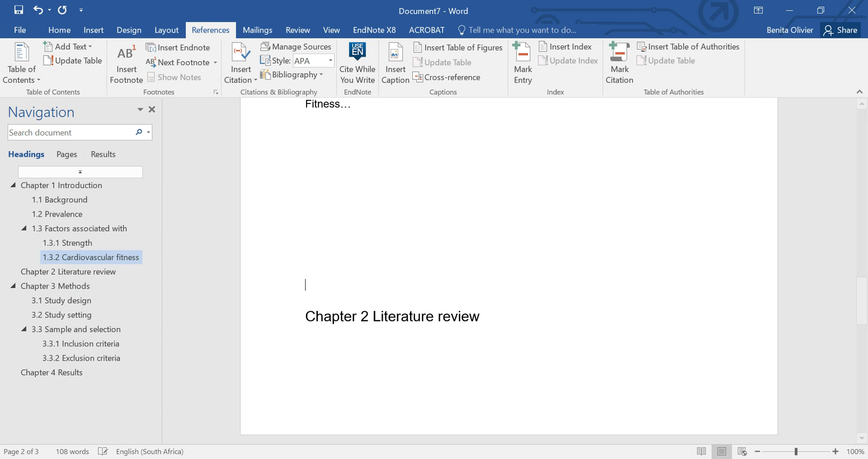
scroll(403, 271, "up", 2)
scroll(402, 271, "down", 6)
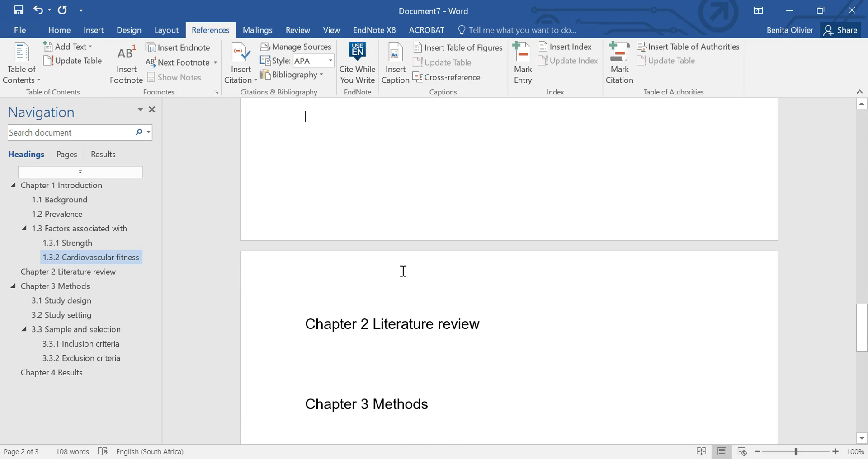
Enter the placeholder text PICTURE below "Strength is associated…." in section 1.3.1, leaving a blank line above it.
scroll(385, 366, "up", 6)
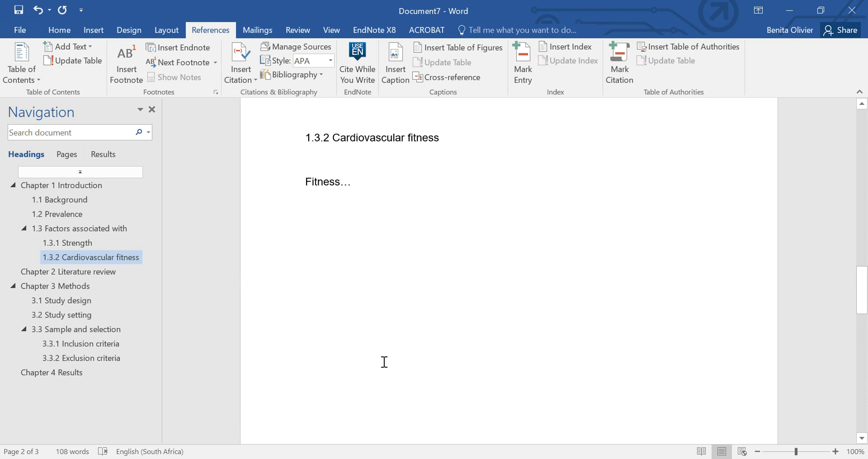
scroll(384, 362, "up", 1)
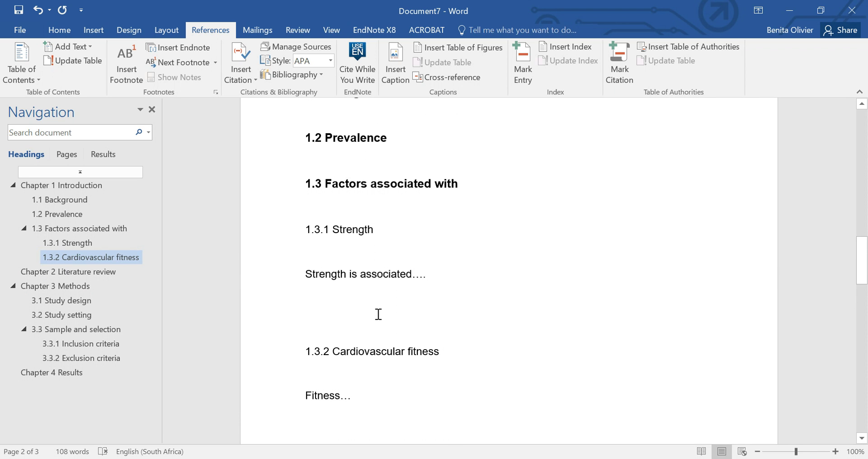
scroll(405, 313, "up", 1)
scroll(407, 312, "up", 3)
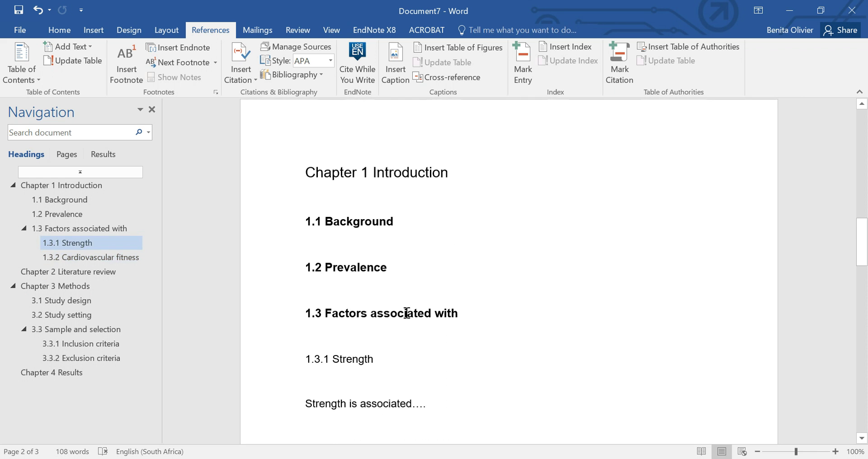
scroll(405, 312, "down", 3)
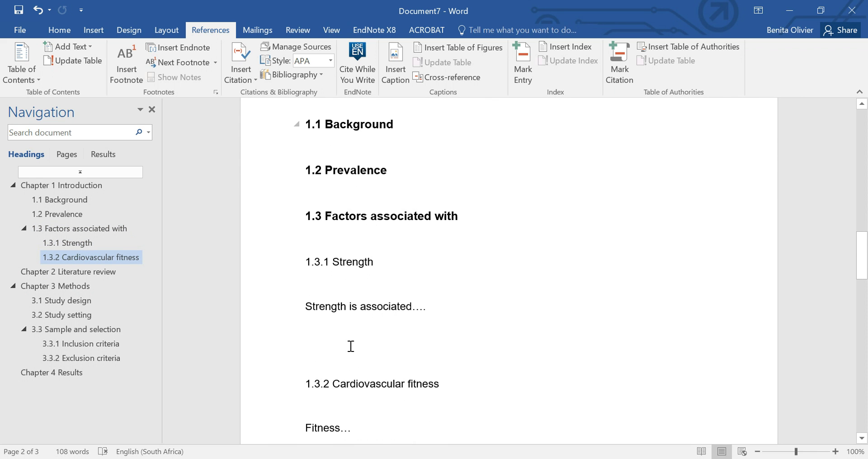
left_click(349, 342)
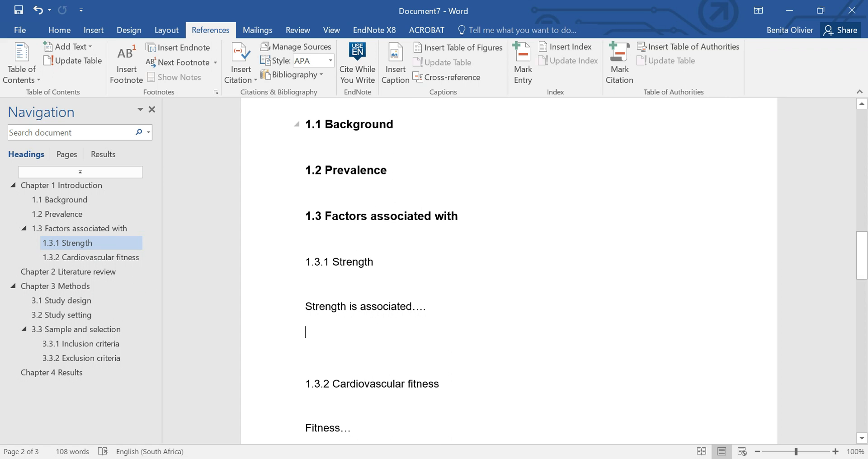
key("Return")
type("Fi")
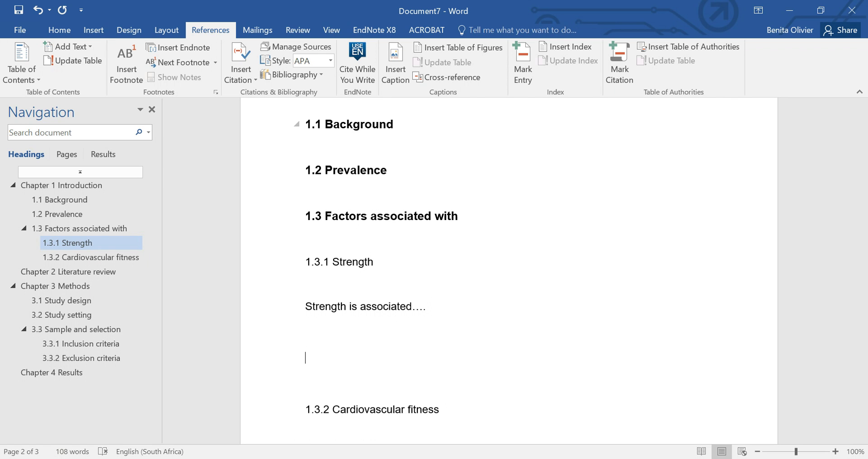
type("PICTURE")
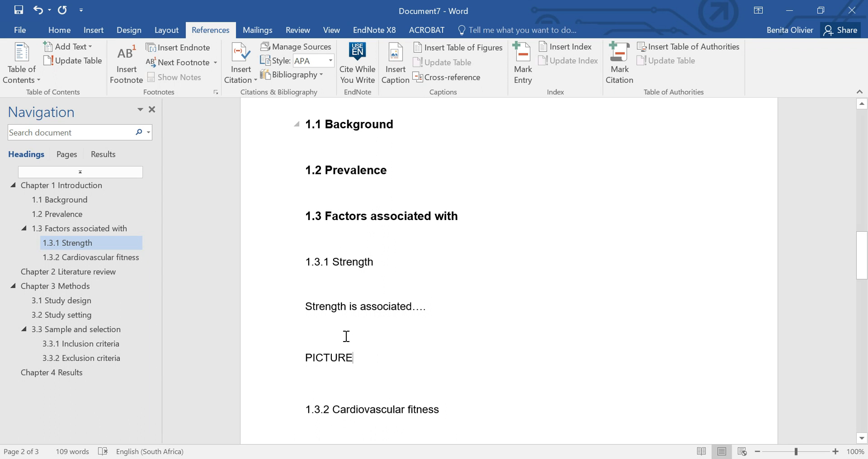
Insert the caption "Figure 1.1 The push-up" with the Figure label above PICTURE, followed by blank lines.
left_click(349, 341)
key("Return")
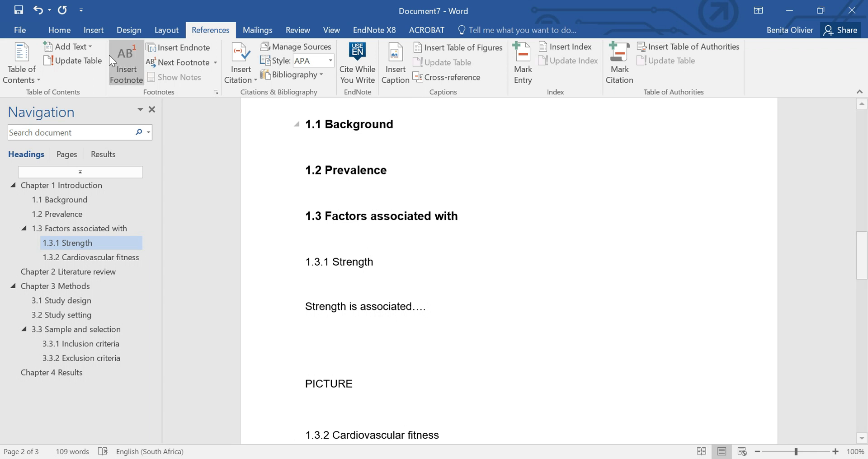
left_click(395, 74)
left_click(534, 208)
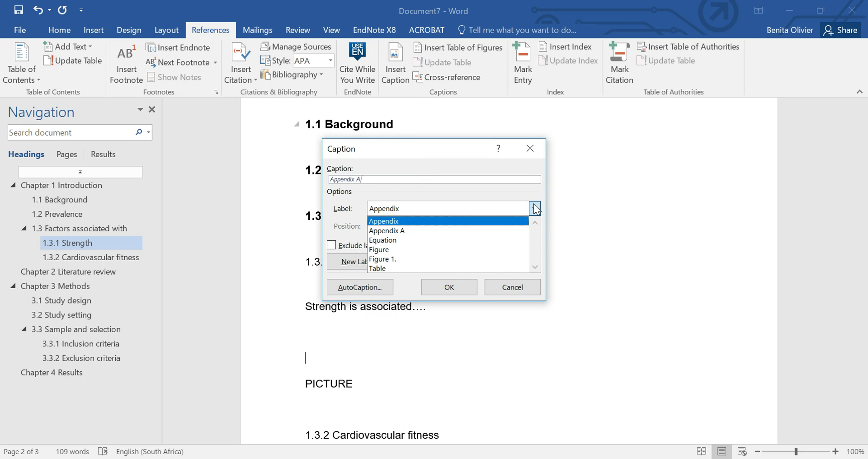
left_click(421, 249)
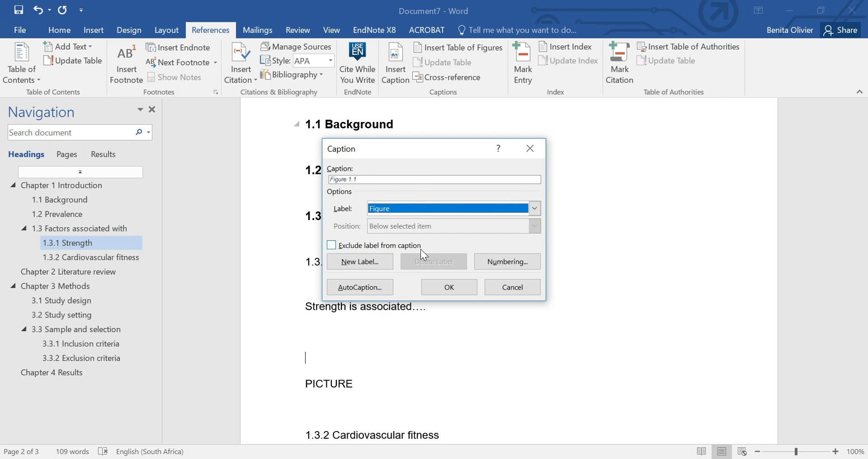
left_click(362, 179)
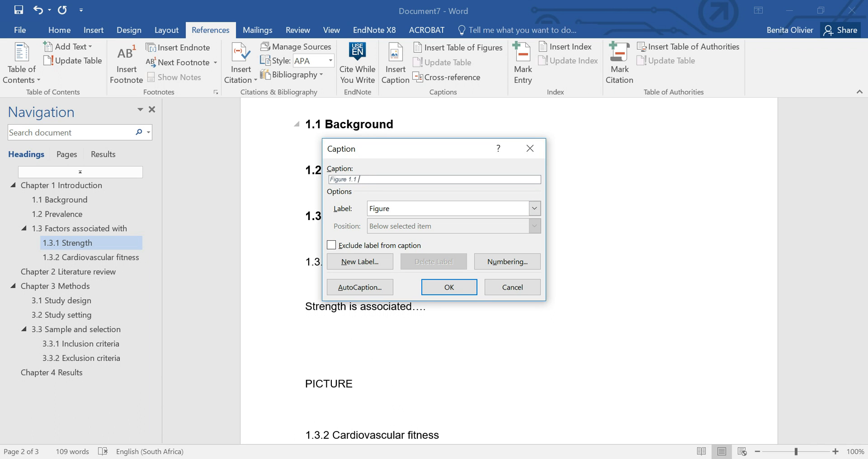
type("The push")
left_click(459, 290)
key("Return")
key("Return")
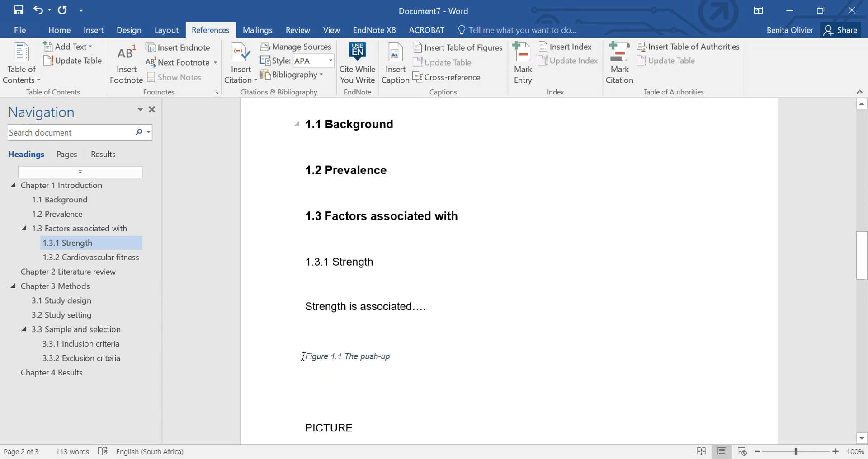
Remove the italics from the push-up figure caption and set its font size to 12.
left_click_drag(303, 357, 414, 362)
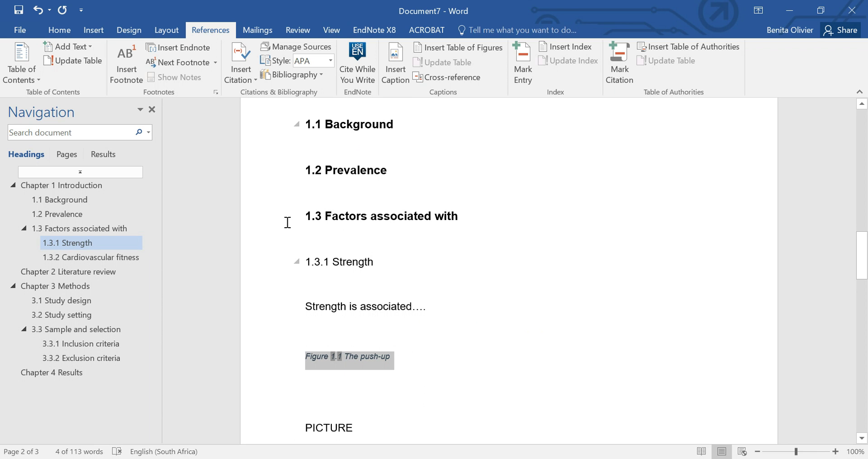
left_click(58, 29)
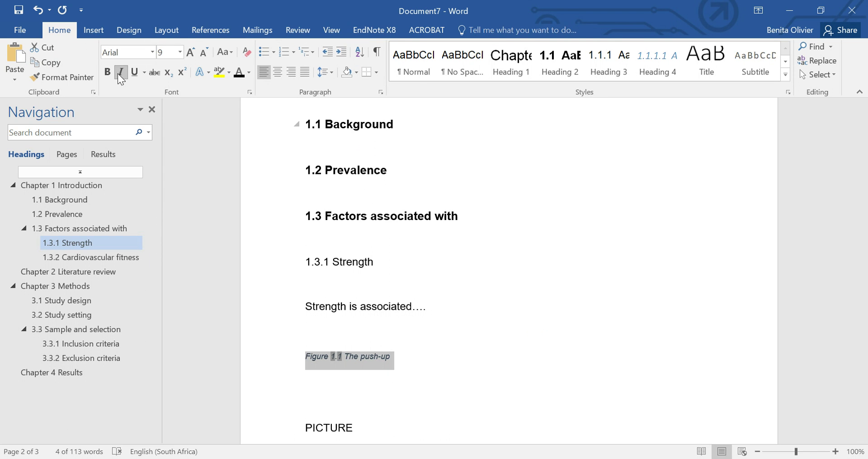
left_click(119, 72)
left_click(180, 52)
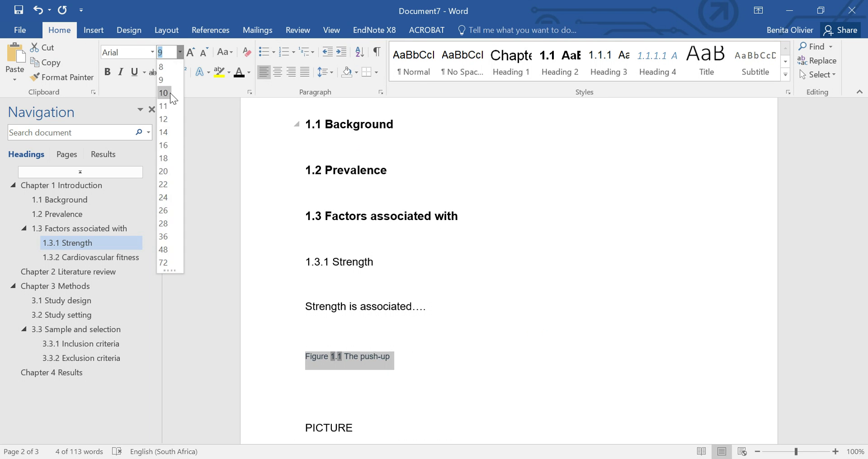
left_click(171, 120)
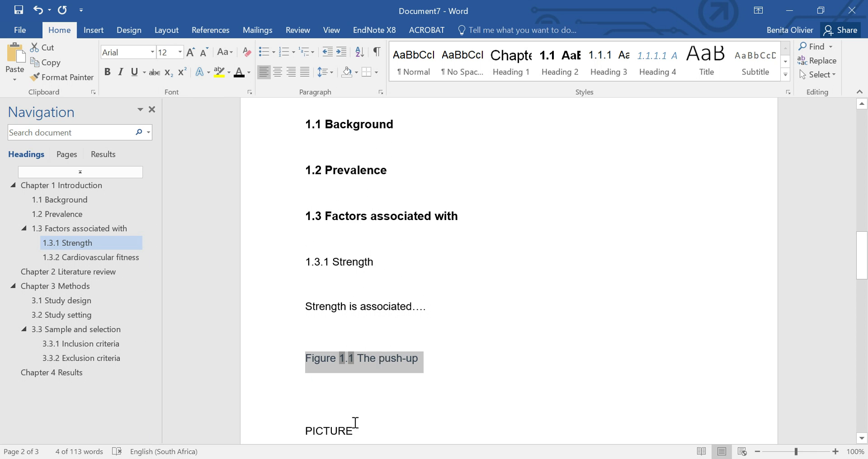
Move the PICTURE placeholder above the push-up caption and insert two blank lines before it.
left_click_drag(367, 432, 367, 362)
left_click(302, 335)
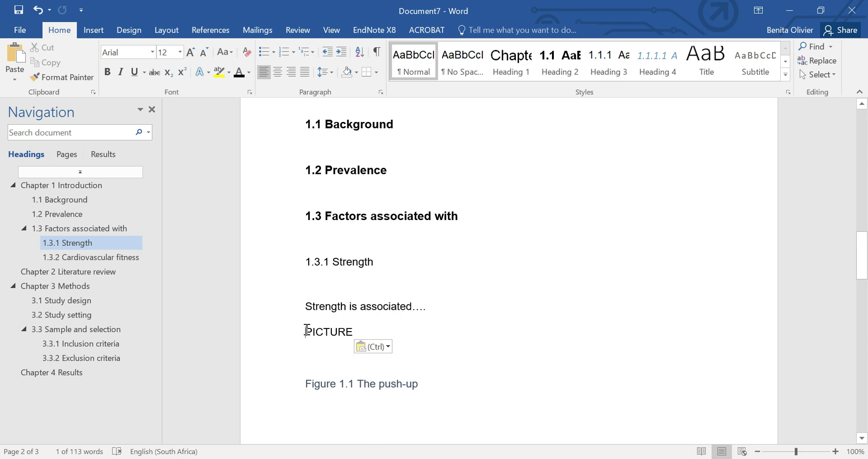
key("Return")
key("Return")
scroll(332, 338, "down", 3)
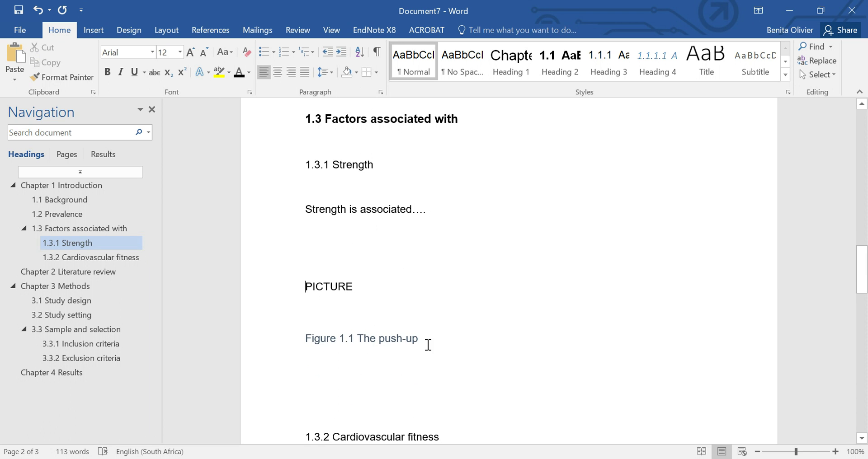
Set the font color of the push-up figure caption to Automatic.
left_click_drag(428, 342, 306, 339)
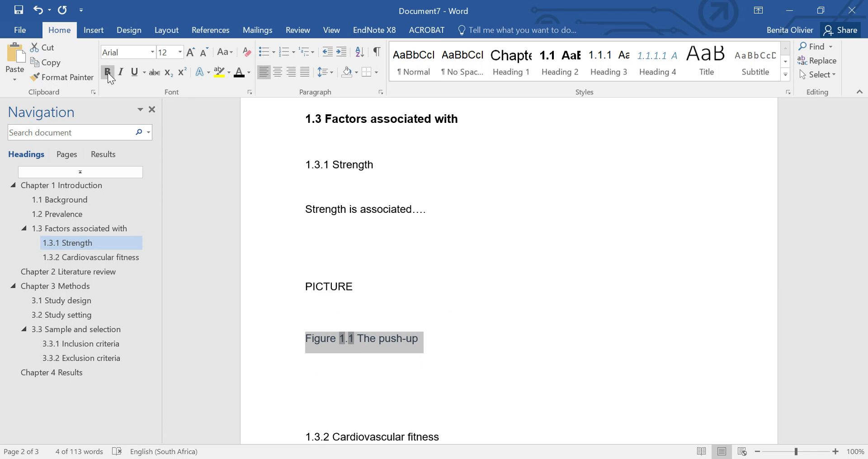
left_click(251, 75)
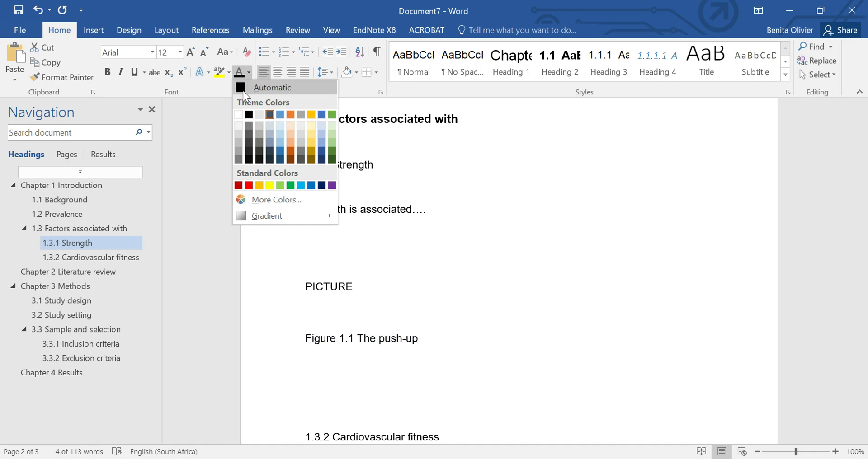
left_click(247, 87)
Update the Caption style to match the formatting of the selected push-up figure caption.
left_click(787, 74)
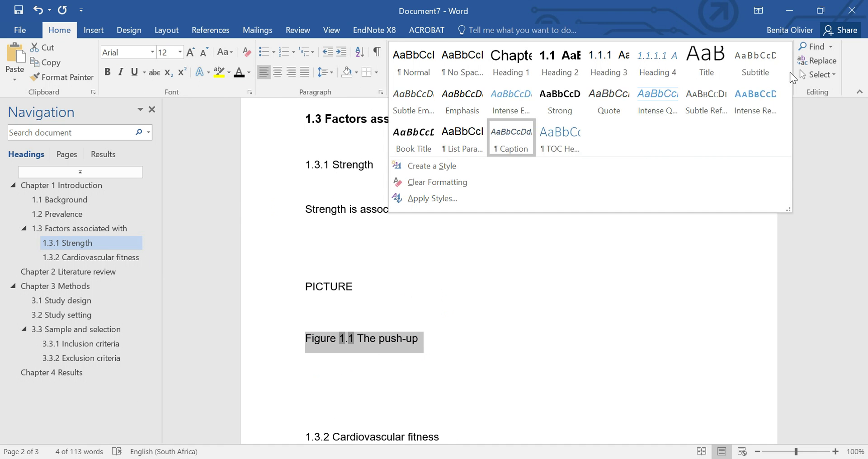
right_click(502, 133)
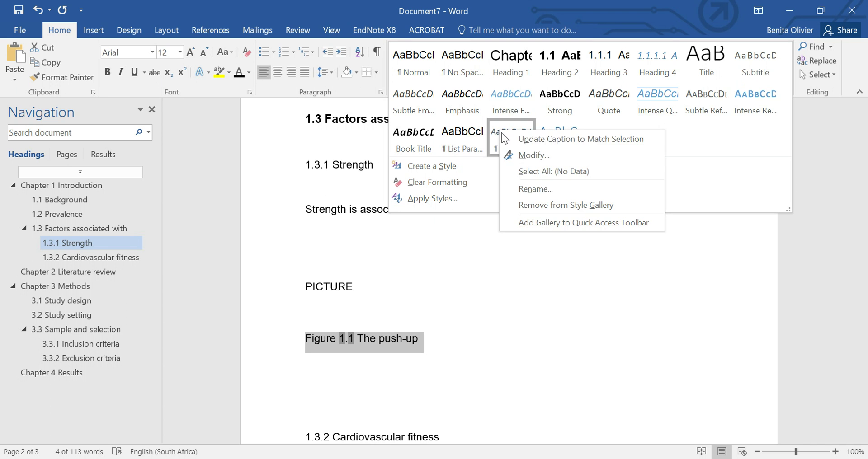
left_click(549, 137)
left_click(469, 342)
Add a "GRAPH" placeholder below Demographic characteristics in Chapter 4, followed by three blank lines.
scroll(468, 342, "down", 2)
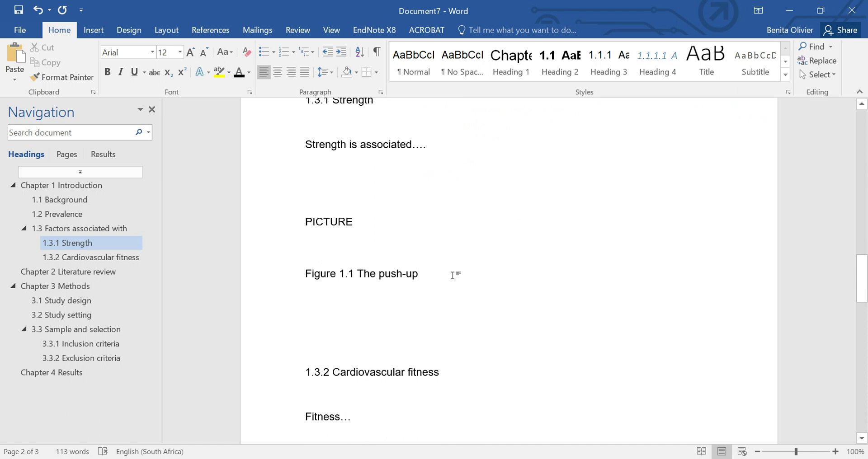
scroll(453, 275, "down", 18)
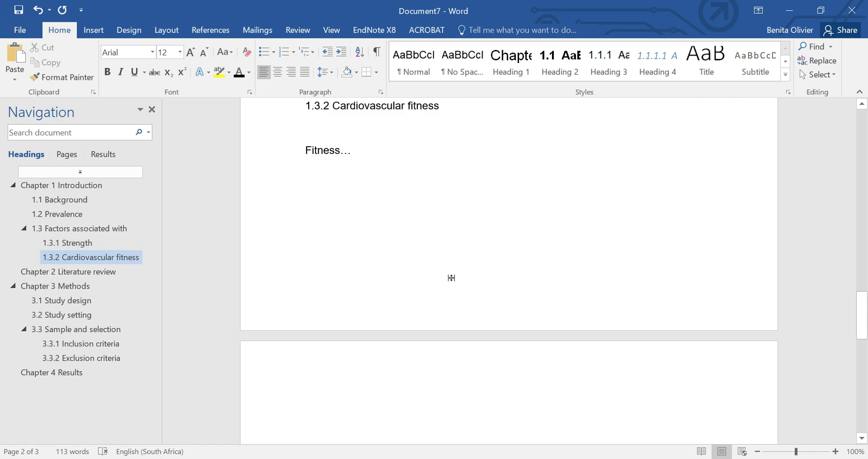
scroll(452, 278, "down", 10)
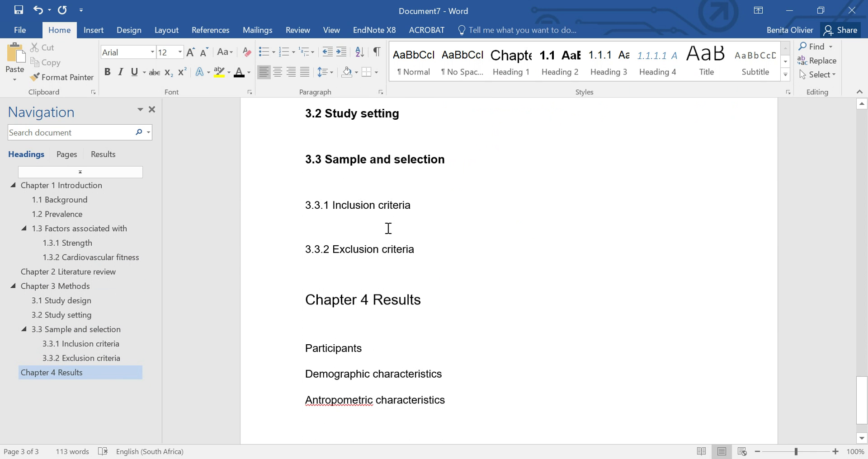
scroll(388, 228, "down", 2)
left_click(499, 316)
key("ctrl+Return")
type("GRAPH4")
key("BackSpace")
key("Delete")
type("P")
key("BackSpace")
type("H")
key("Return")
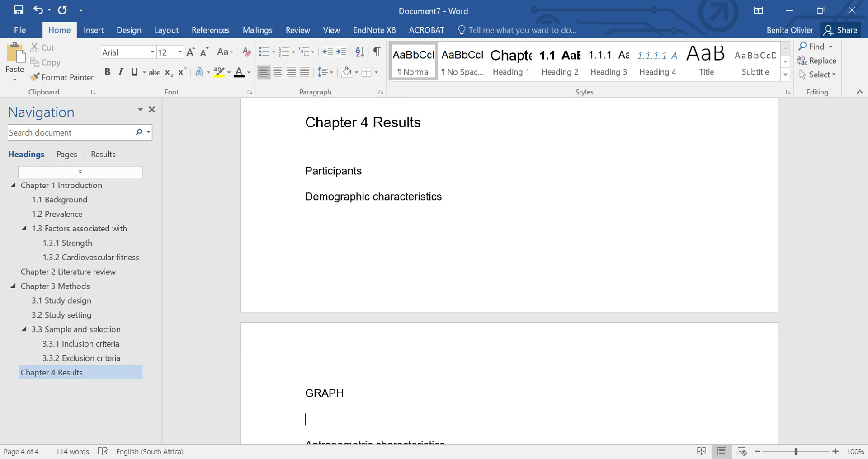
key("Return")
key("Return")
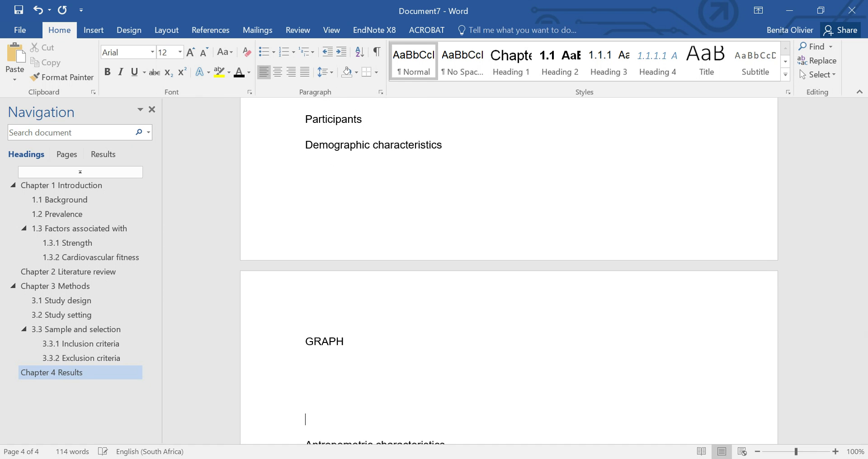
left_click(322, 342)
left_click(211, 30)
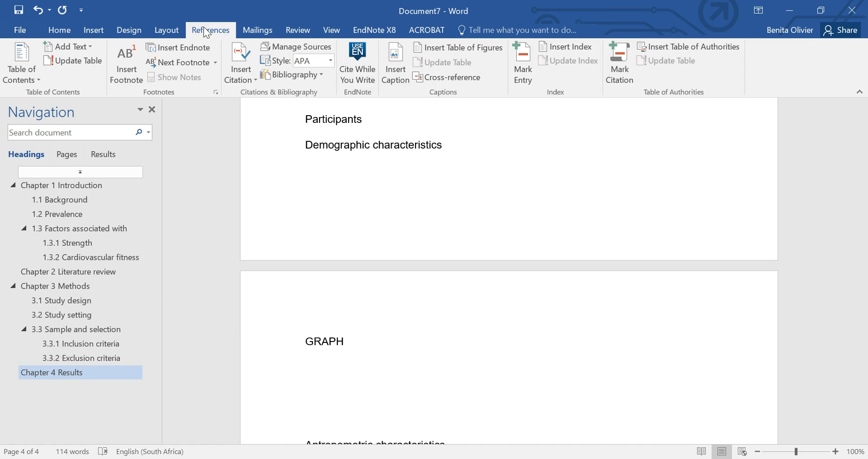
left_click(400, 77)
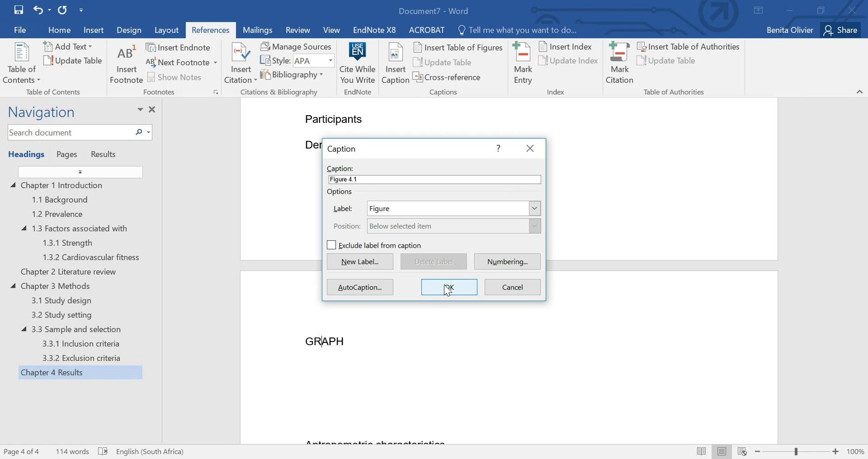
left_click(520, 289)
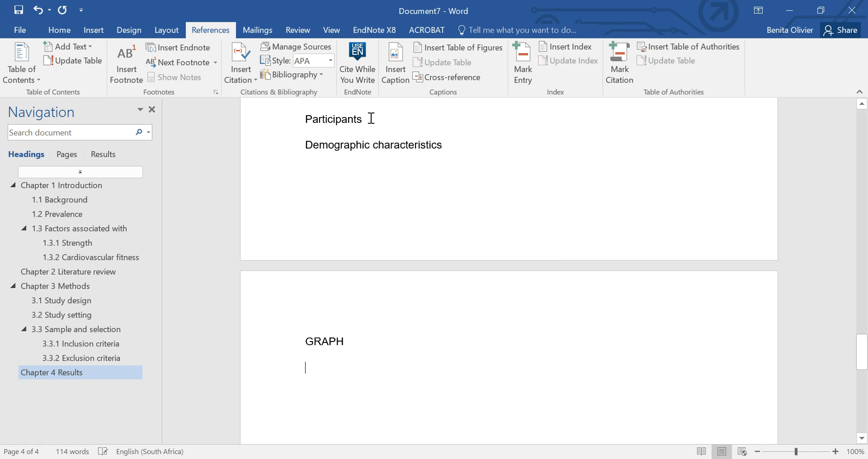
Insert the caption "Figure 4.1 Demographics" on the line below the GRAPH placeholder.
left_click(395, 65)
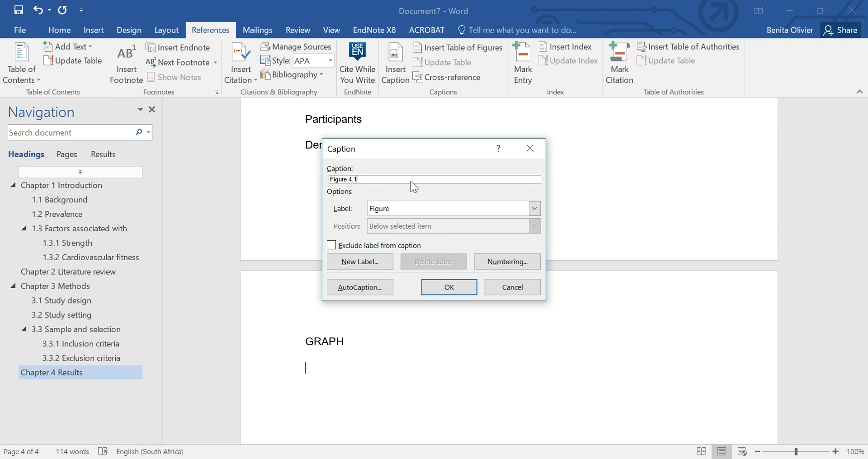
type("Demographics")
left_click(429, 291)
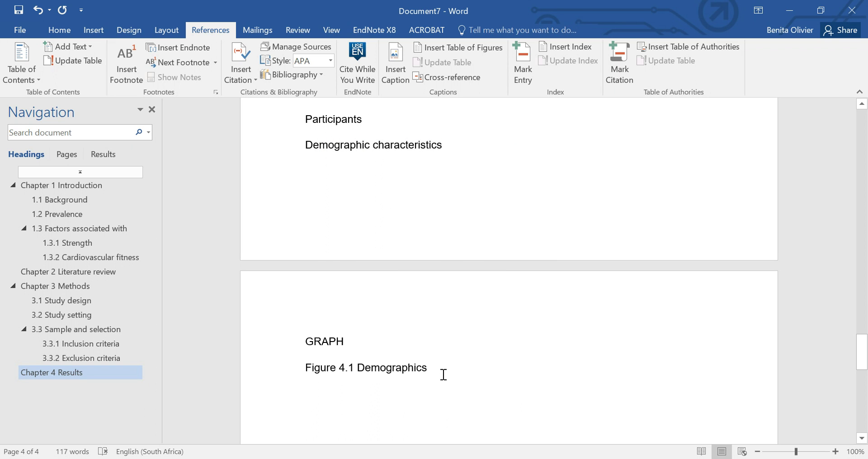
Add a "TABLE" placeholder three lines below the empty line under the 3.3.1 Inclusion criteria heading.
scroll(443, 374, "up", 1)
scroll(443, 374, "up", 7)
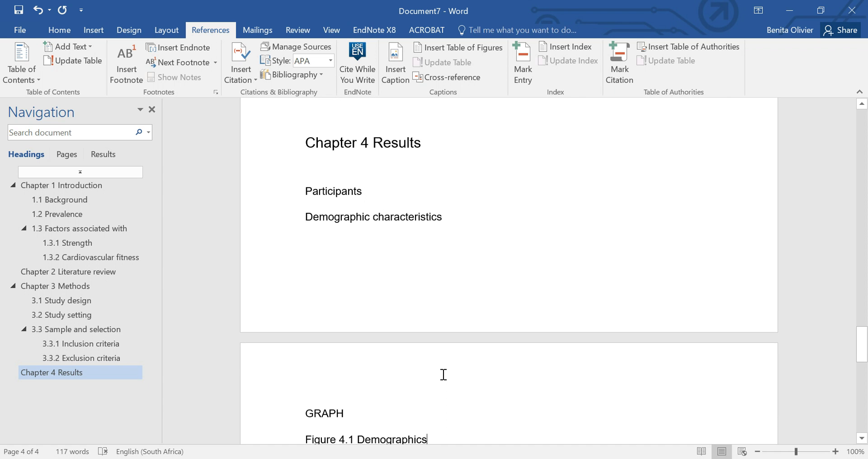
scroll(444, 375, "up", 1)
left_click(431, 287)
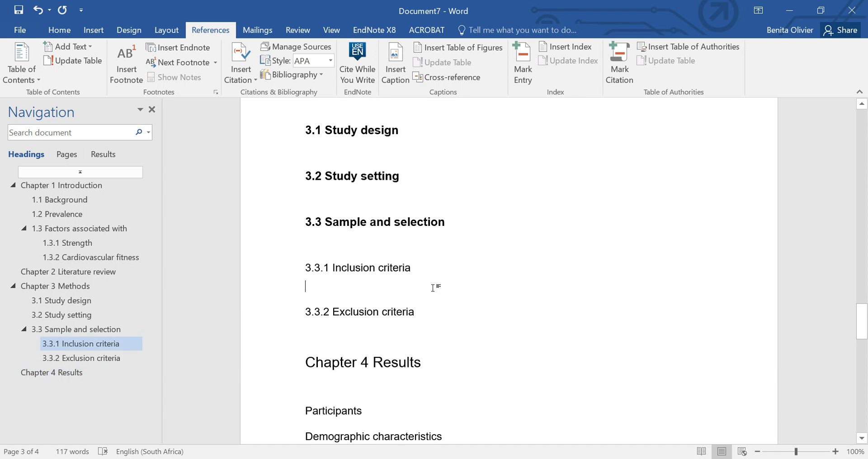
key("Return")
key("Return")
key("Return")
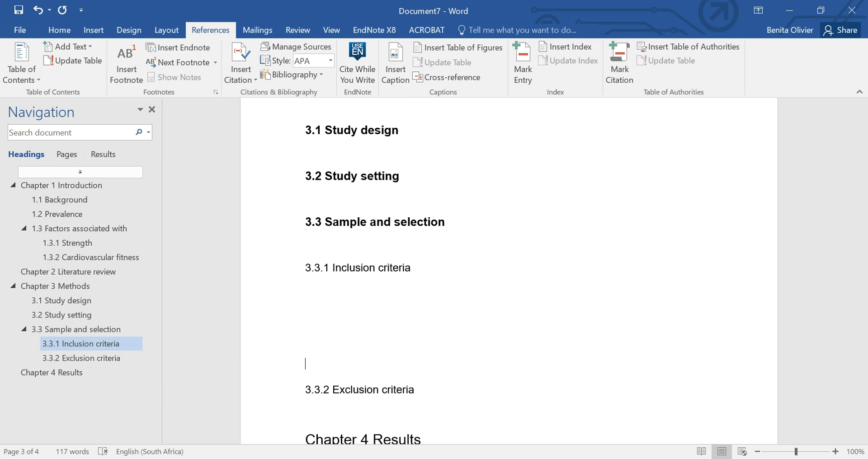
type("TABLE")
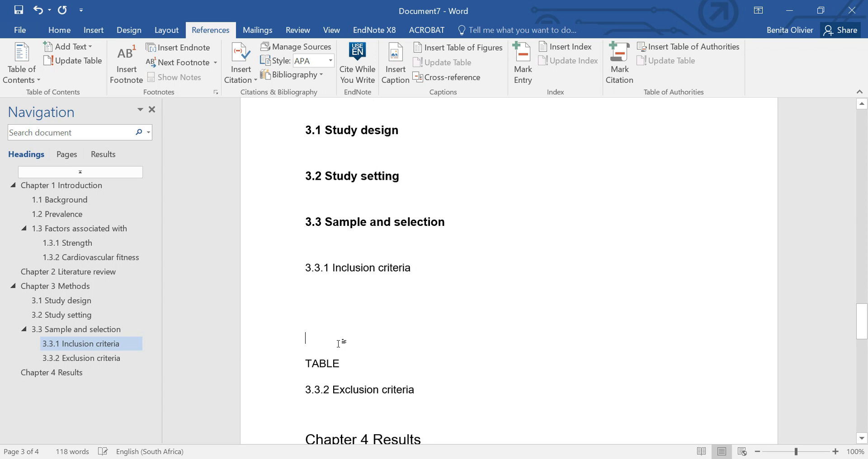
Add one blank line above the TABLE placeholder in section 3.3.1 and two blank lines below it.
key("Up")
key("Return")
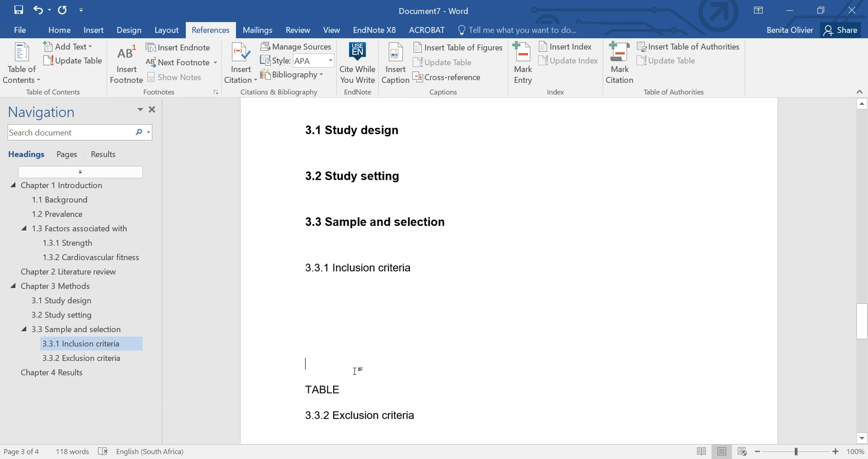
left_click(366, 390)
key("Return")
key("Return")
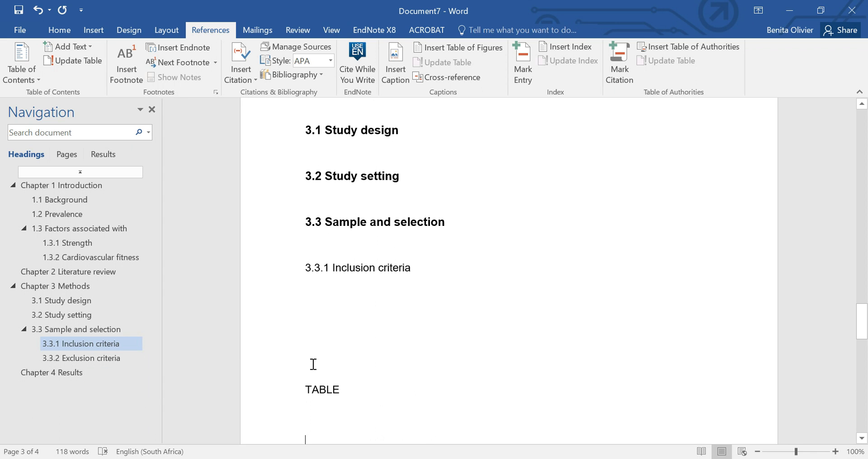
Insert a caption with the Table label above the TABLE placeholder in section 3.3.1, reading "Table 3.1 Inclusion criteria".
left_click(313, 365)
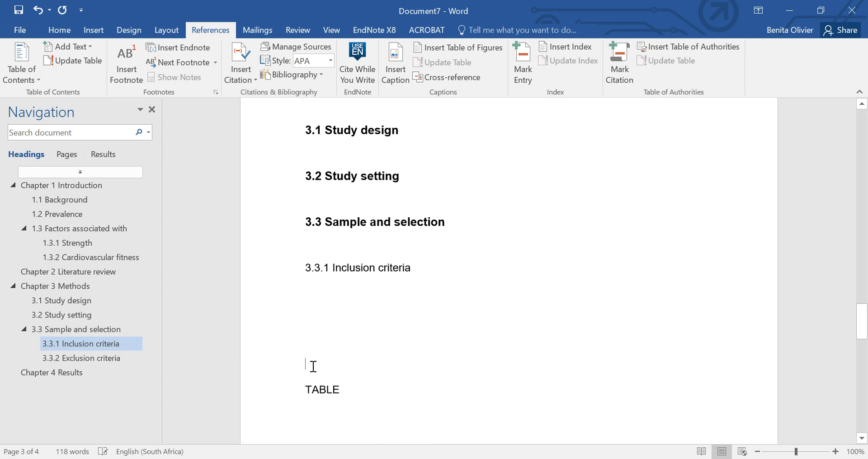
left_click(400, 79)
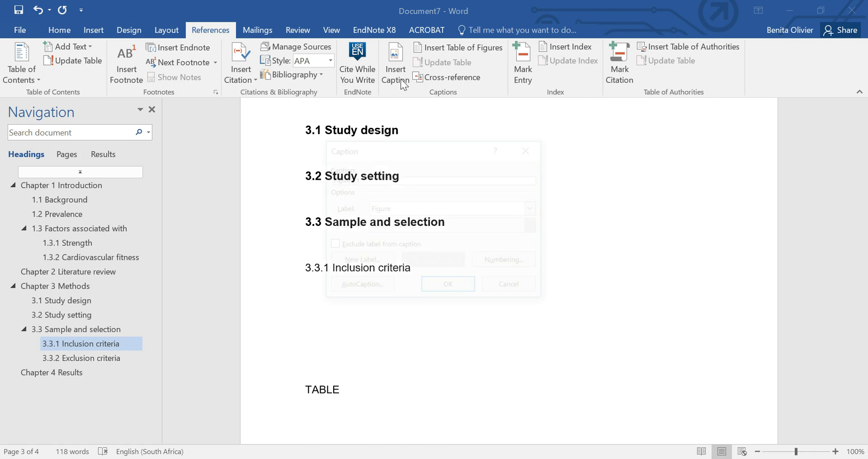
left_click(536, 210)
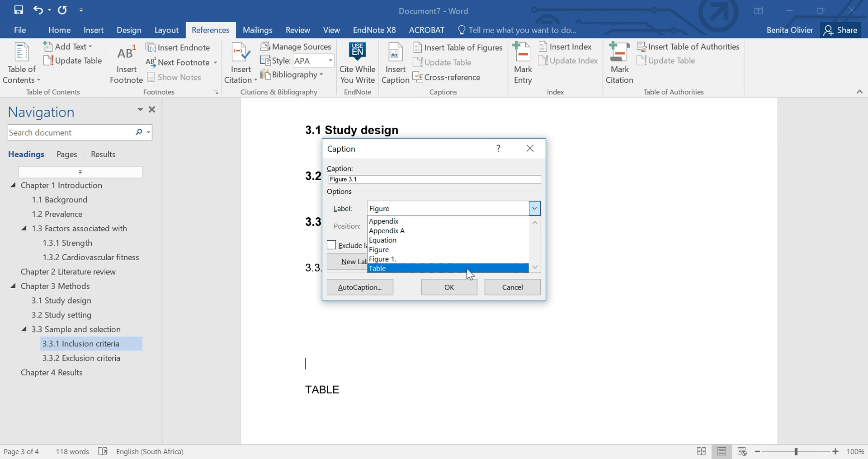
left_click(466, 268)
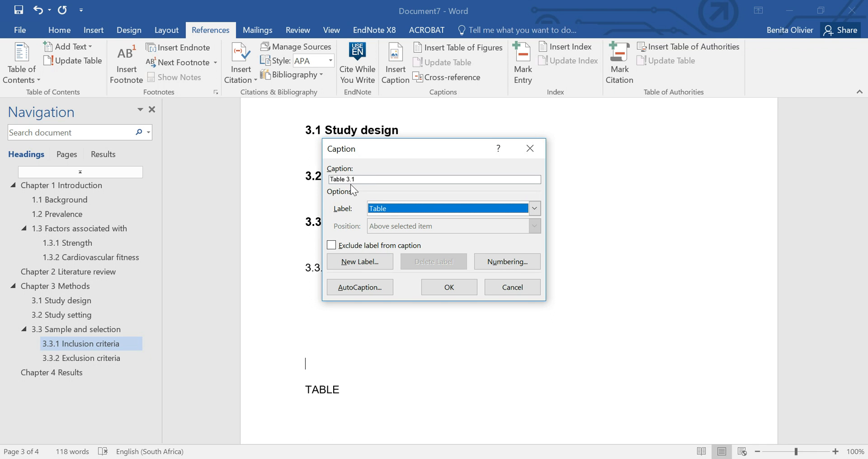
left_click(435, 288)
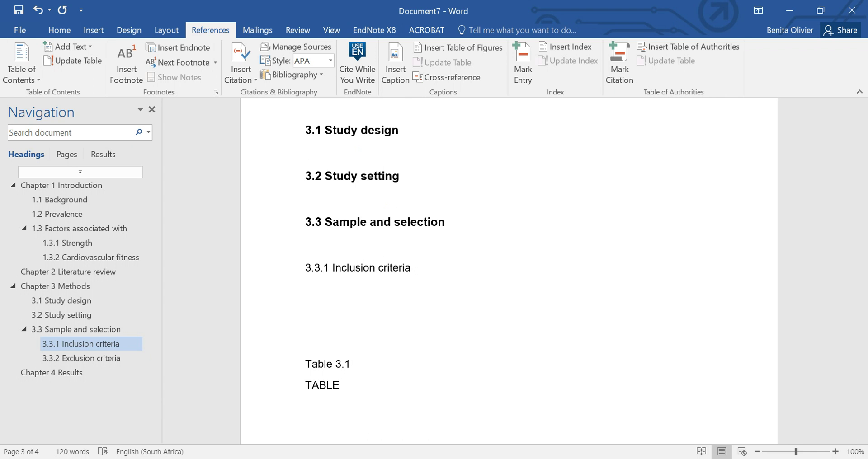
type("Inclusion criteria")
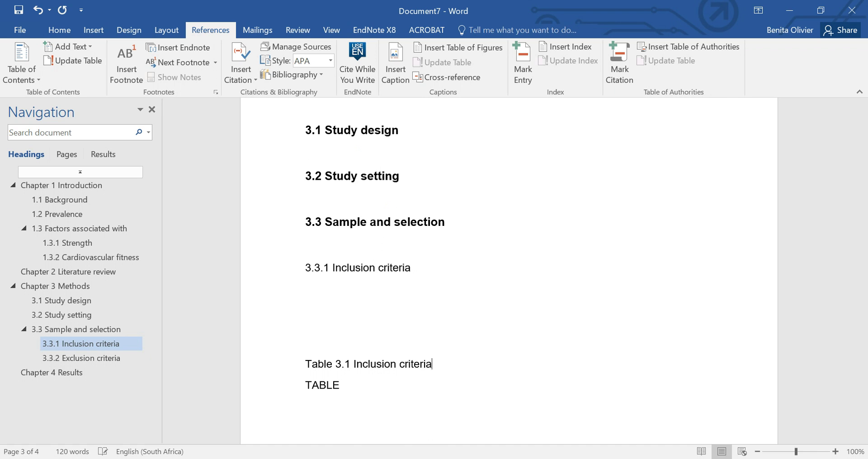
Add a "TABLE" placeholder below Antropometric characteristics in Chapter 4, with two blank lines in between.
scroll(440, 286, "down", 7)
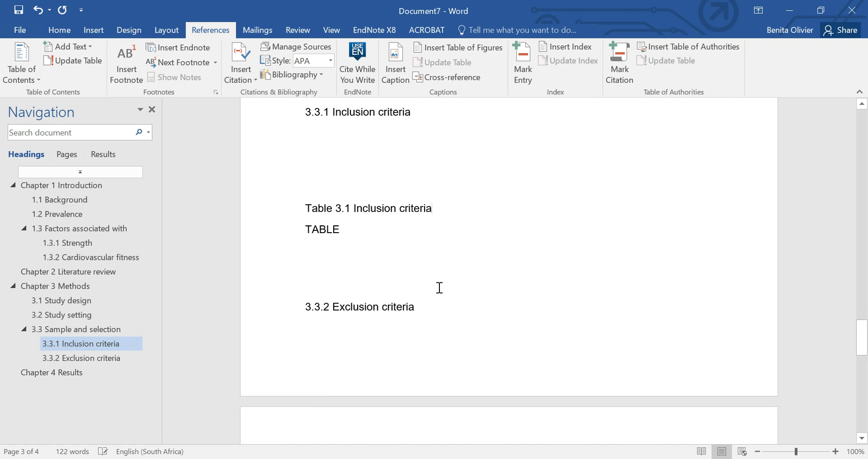
scroll(438, 288, "down", 3)
scroll(435, 335, "down", 3)
left_click(472, 311)
key("Return")
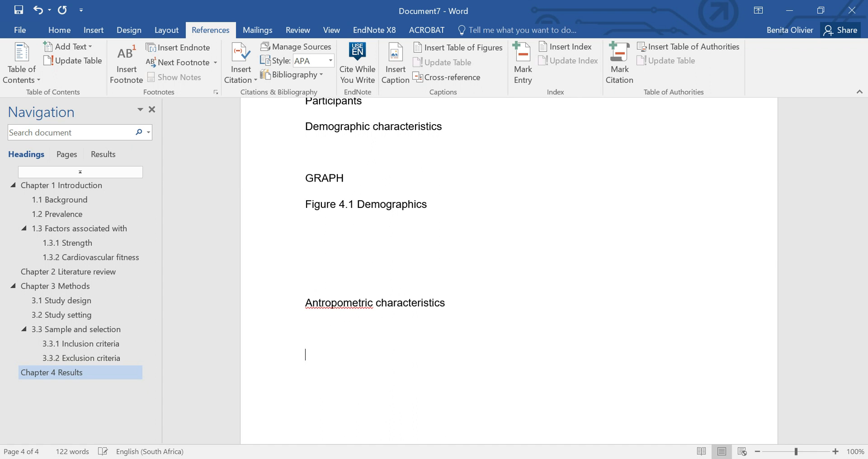
type("TABLE")
left_click(429, 337)
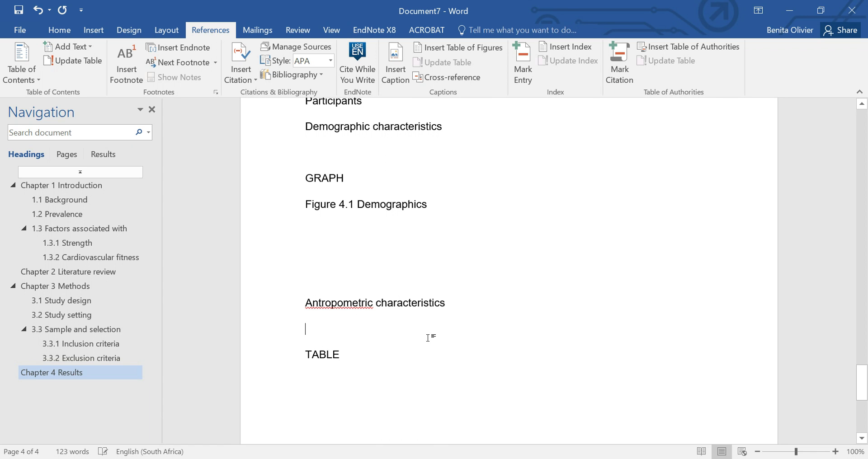
key("Return")
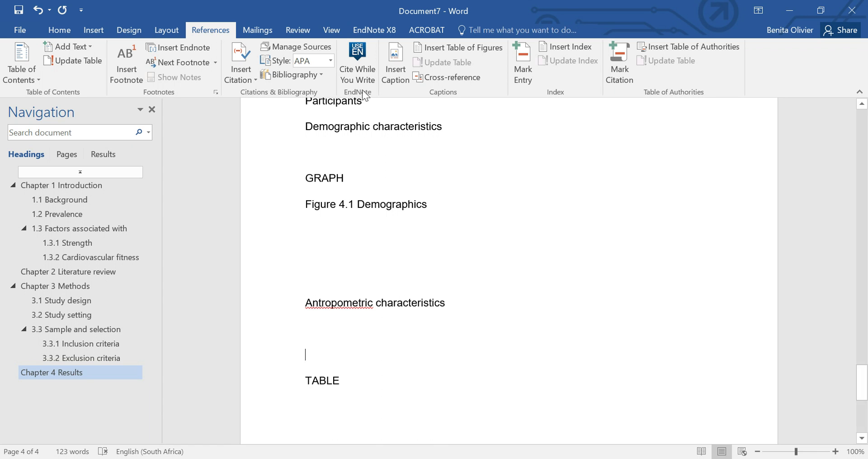
Insert the caption "Table 4.1 Anthropometrics" above the TABLE placeholder in Chapter 4.
left_click(389, 68)
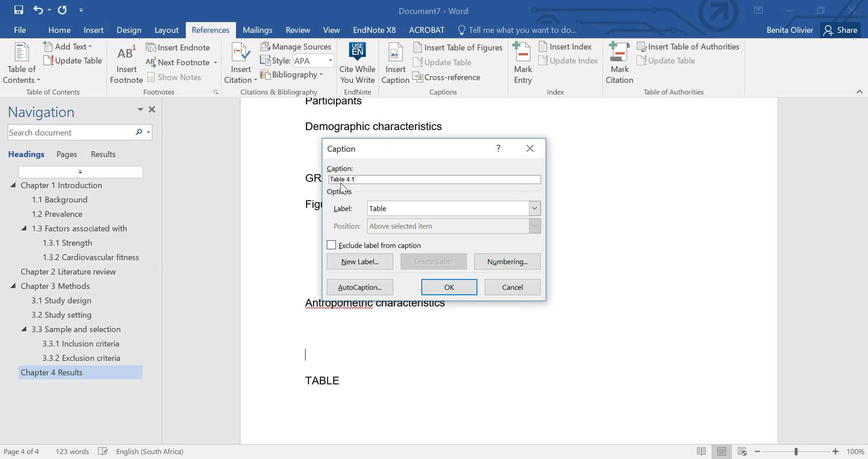
left_click(462, 286)
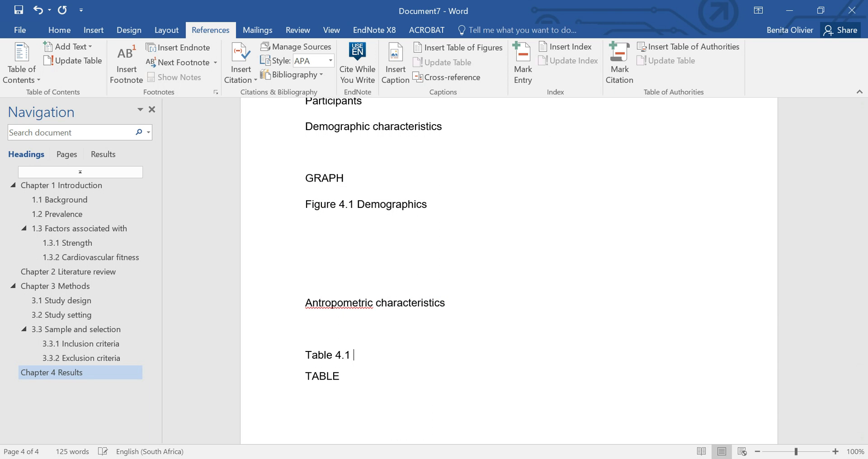
type("Anthropometrics")
Correct the misspelled word "Antropometric" to "Anthropometric" in the line above the Table 4.1 caption.
right_click(361, 310)
left_click(407, 319)
scroll(505, 343, "up", 3)
Add blank lines below the last TABLE placeholder until the insertion point reaches a new fifth page.
scroll(504, 344, "down", 6)
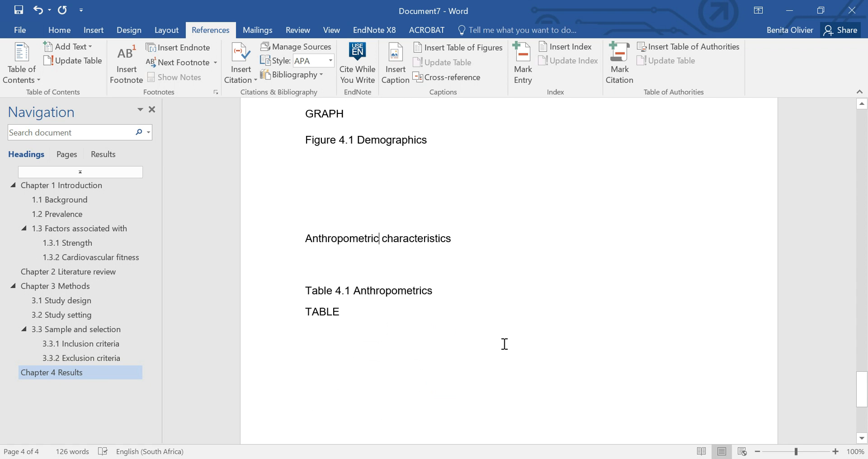
scroll(504, 344, "down", 10)
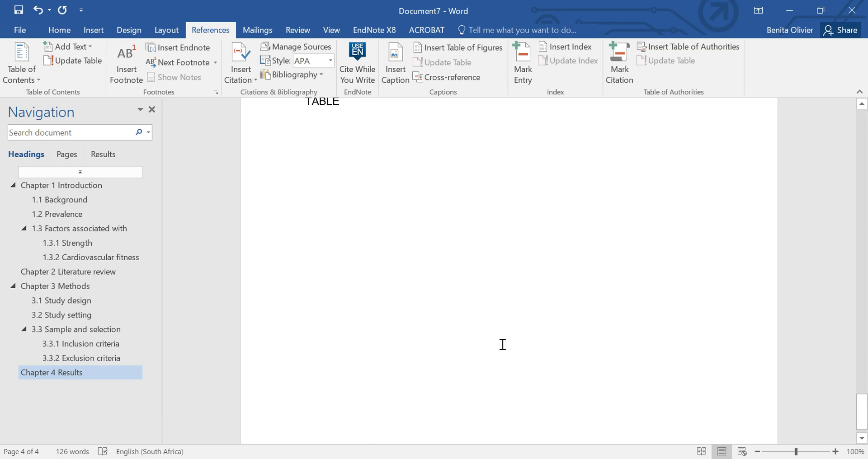
scroll(435, 329, "up", 3)
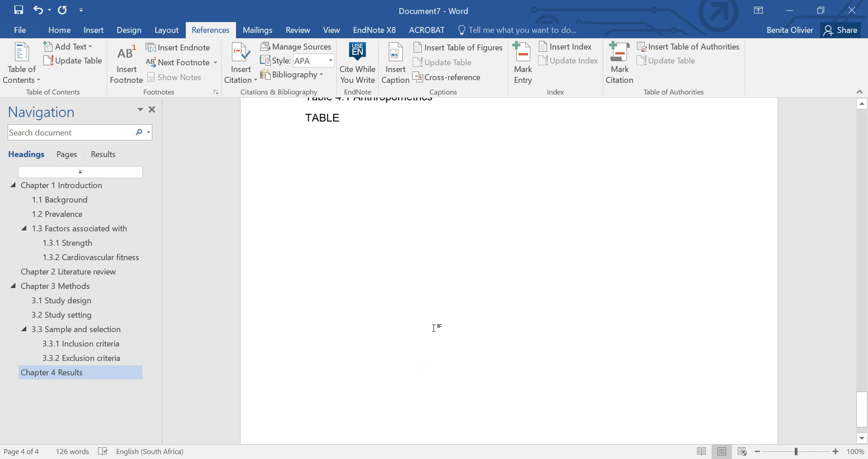
key("Return")
key("Return")
key("Return")
key("Return")
key("Return")
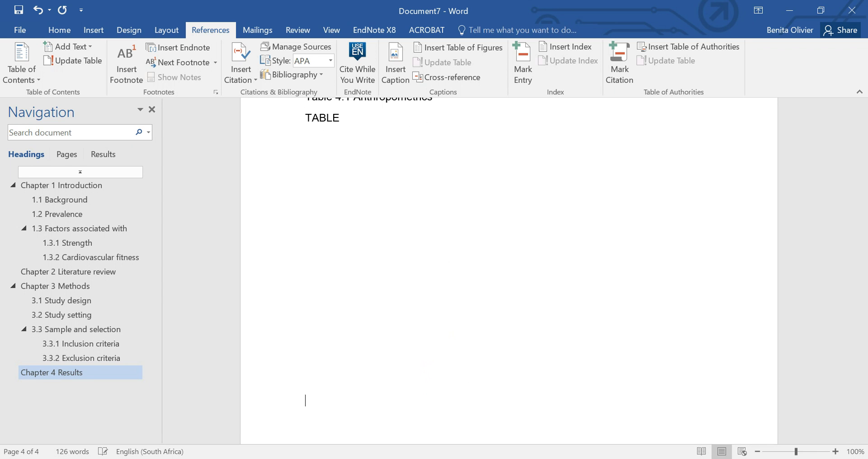
key("Return")
key("Return")
key("Return")
key("Return")
key("Return")
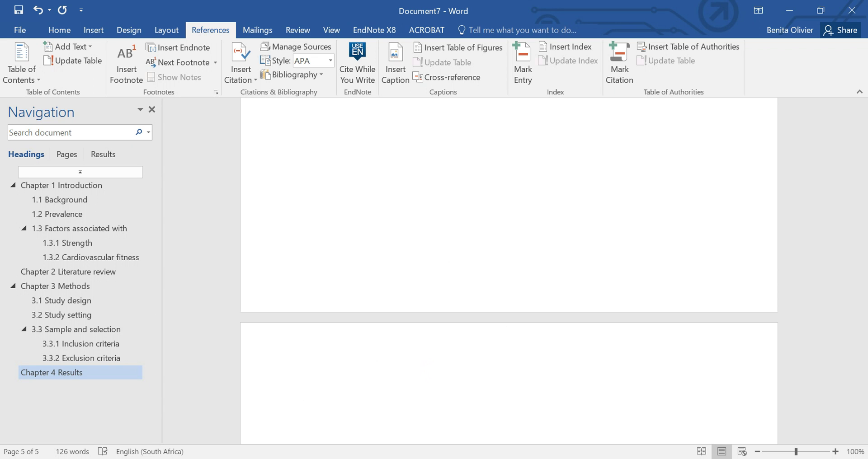
type("APPEND")
key("BackSpace")
key("BackSpace")
key("BackSpace")
key("BackSpace")
key("BackSpace")
key("BackSpace")
Enter "Information sheet" on the new page and "Consent form" several blank lines below it.
type("Information sheet")
key("Return")
key("Return")
key("Return")
key("Return")
key("Return")
key("Return")
key("Return")
key("Return")
key("Return")
type("Consent form")
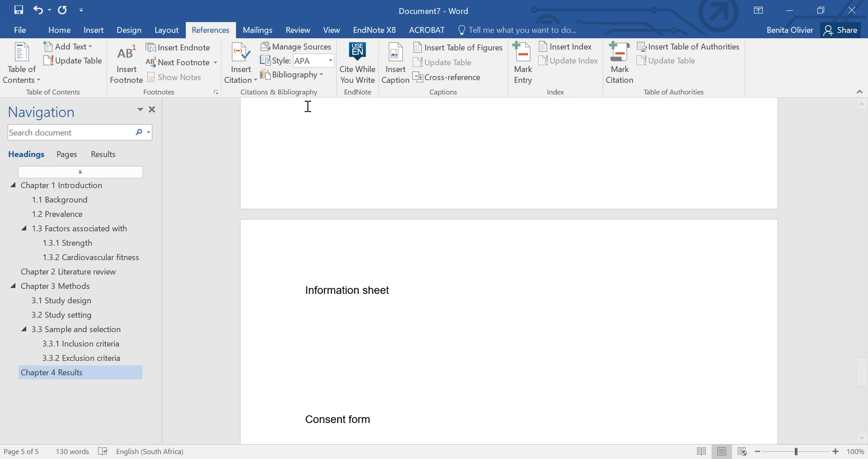
left_click(411, 289)
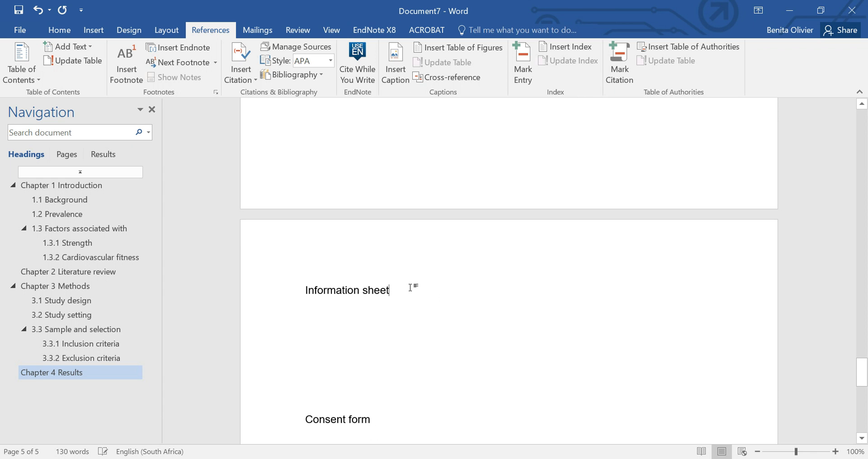
Start a caption on the "Information sheet" line and try out a new caption label named "Appendix".
left_click(393, 76)
left_click(535, 208)
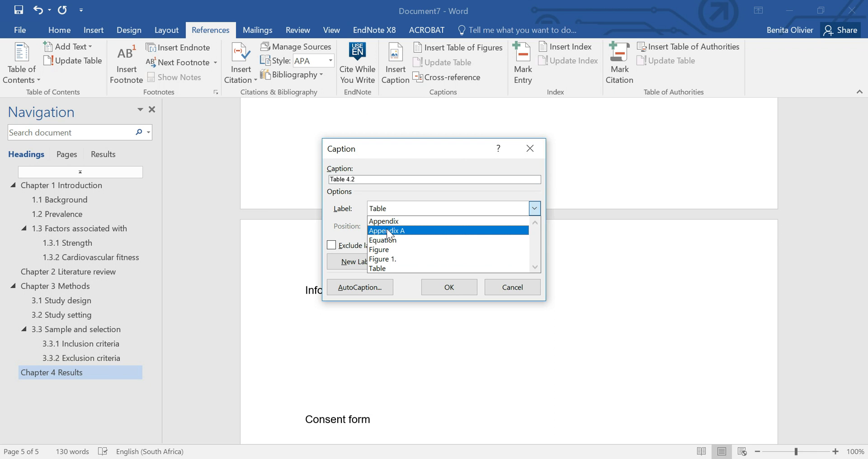
left_click(340, 263)
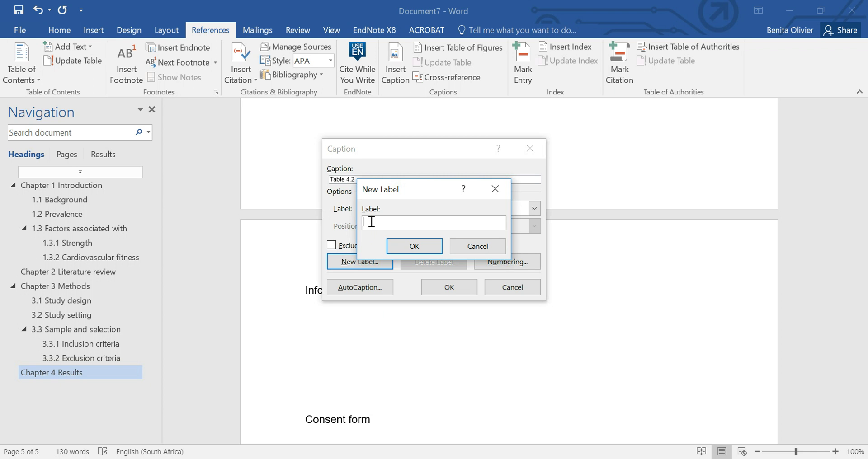
type("Appendix")
left_click(482, 249)
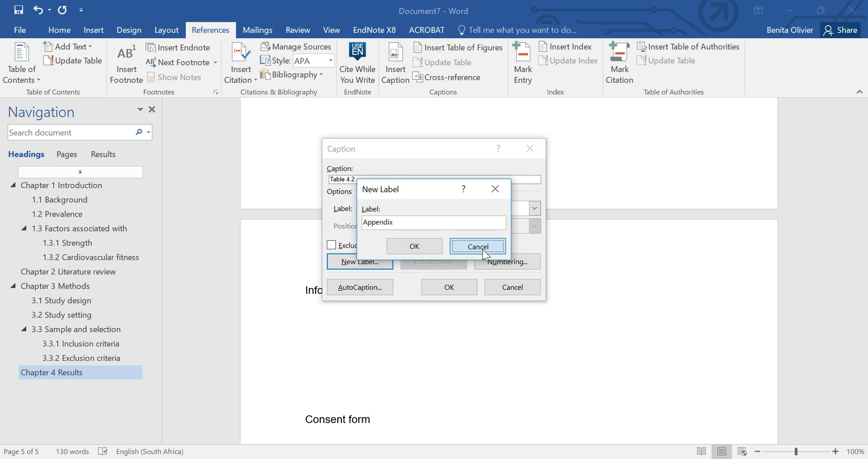
Insert the caption "Appendix A" on the "Information sheet" line using the Appendix label and A, B, C numbering without a chapter number.
left_click(536, 207)
left_click(447, 227)
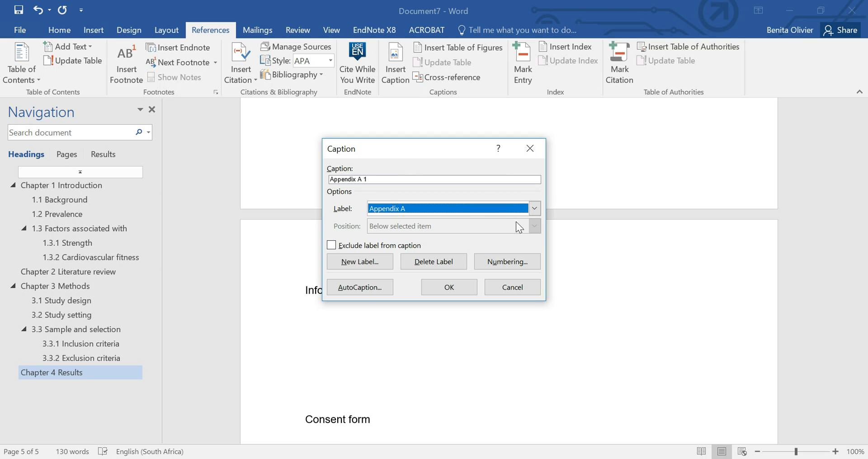
left_click(534, 209)
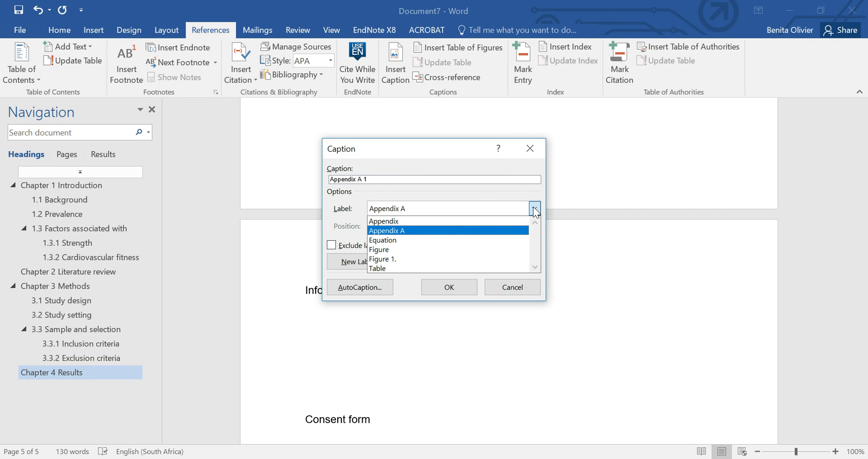
left_click(436, 221)
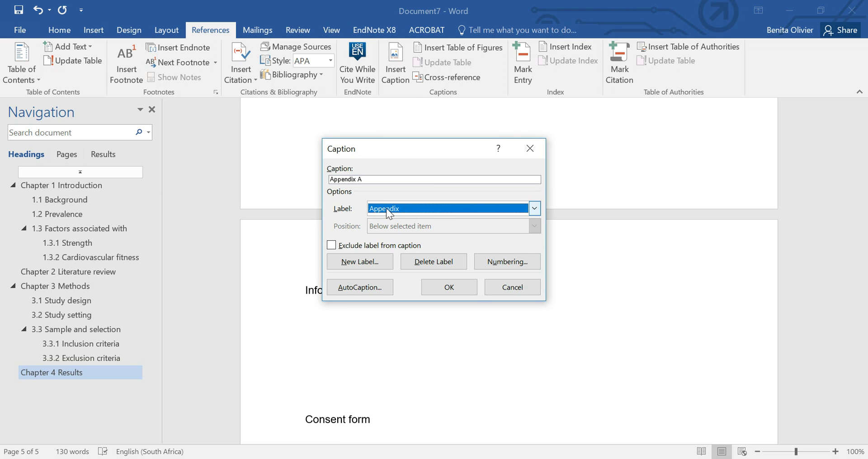
left_click(495, 262)
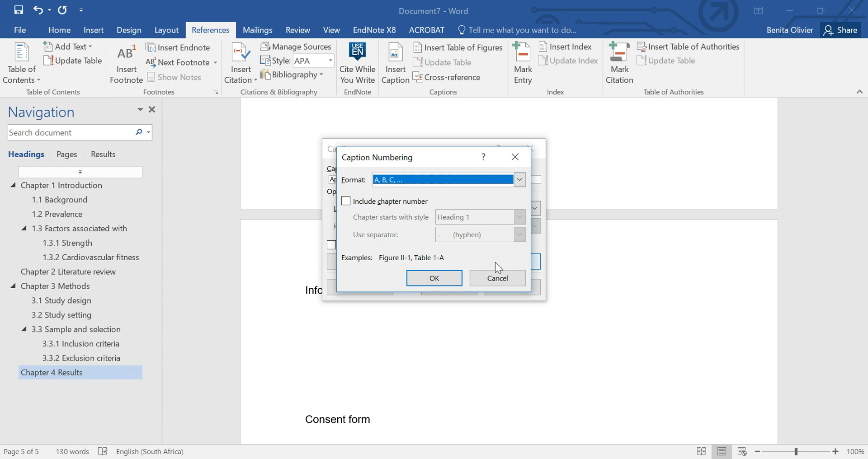
left_click(519, 179)
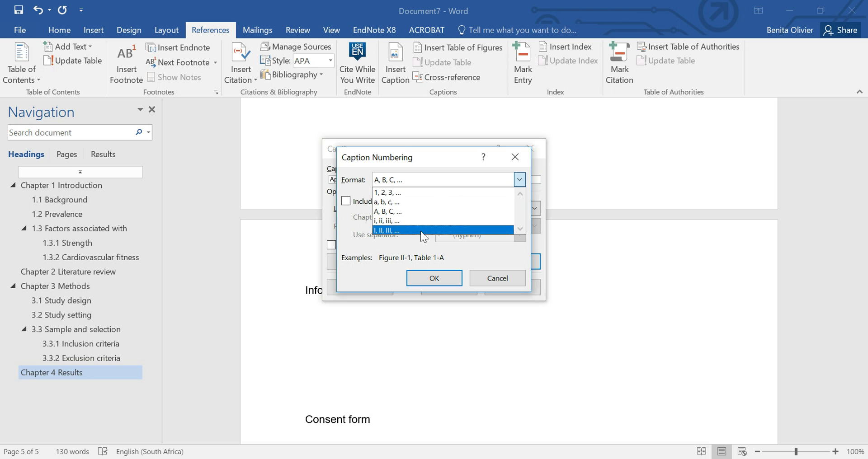
left_click(394, 210)
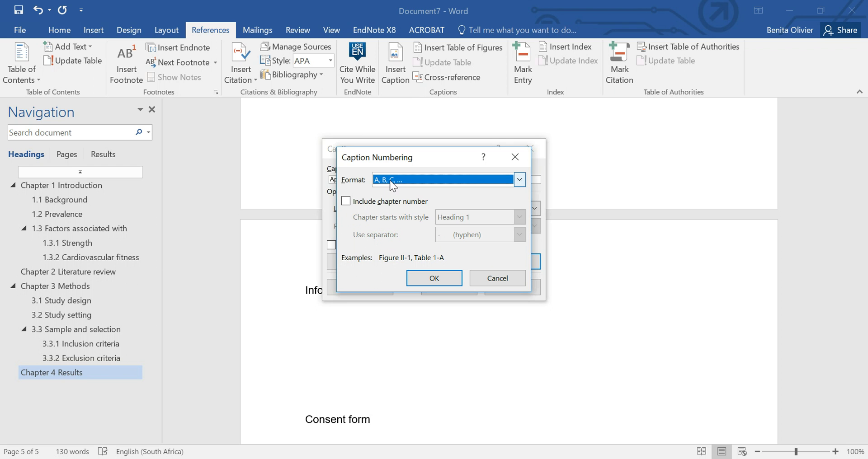
left_click(434, 278)
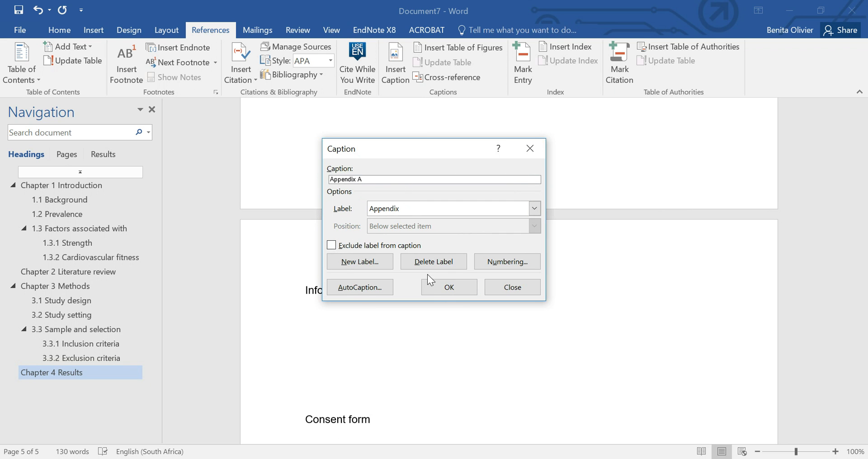
left_click(433, 290)
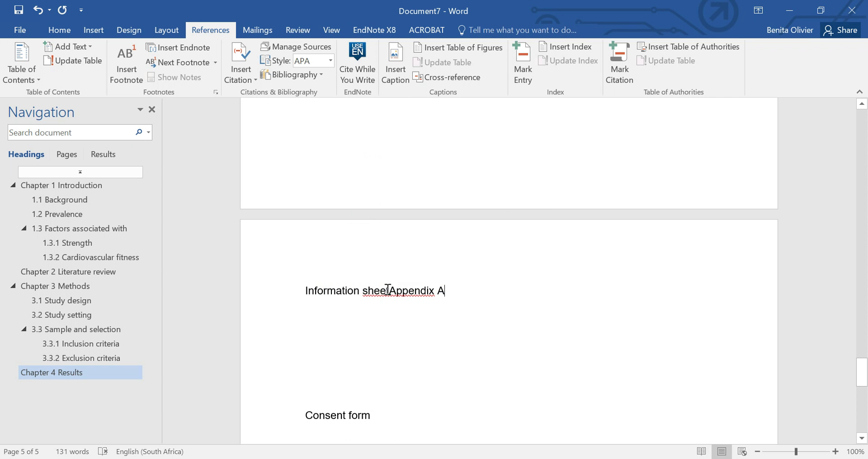
Rearrange the caption line so it reads "Appendix A Information sheet".
triple_click(336, 290)
left_click(333, 291)
left_click_drag(307, 291, 445, 293)
left_click(362, 292)
Insert the caption "Appendix B" in front of "Consent form", separated by a space.
left_click(303, 415)
left_click(400, 72)
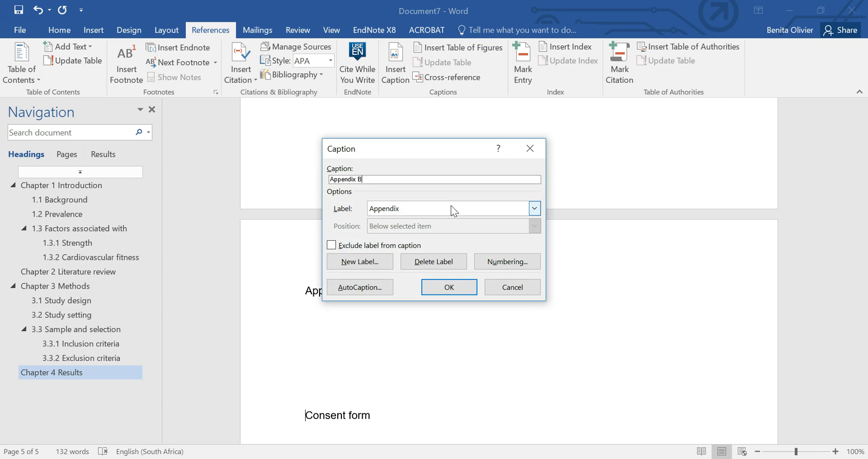
left_click(459, 287)
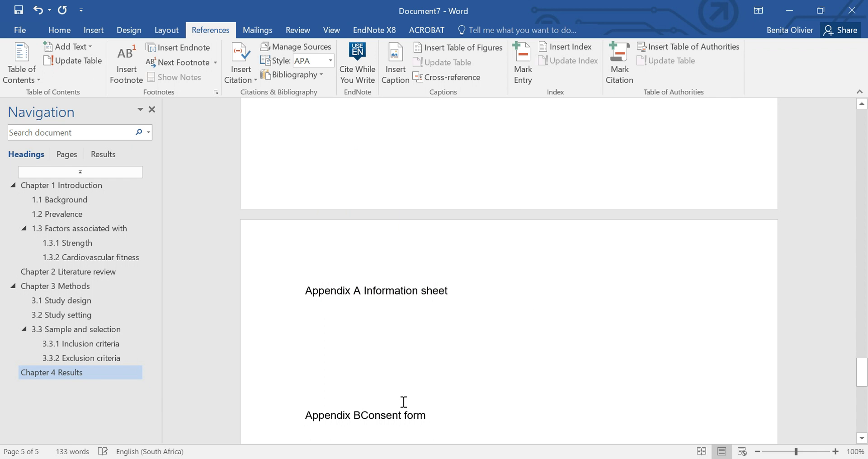
scroll(399, 347, "down", 4)
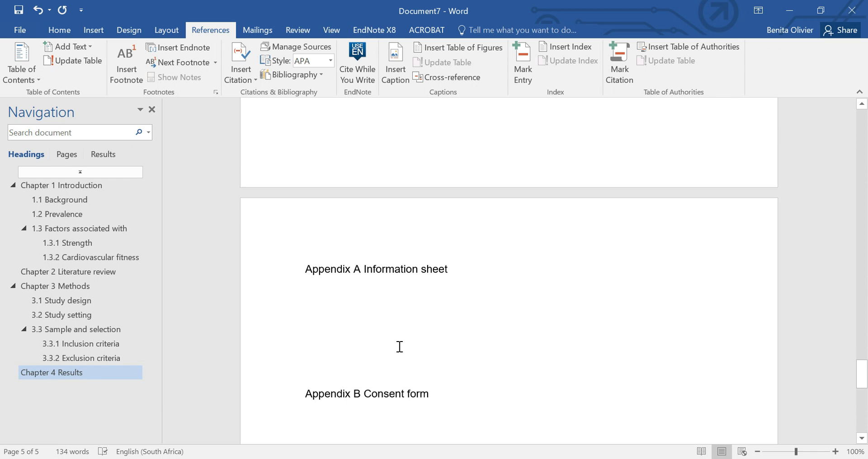
Make the "Appendix B Consent form" caption bold and update the Caption style to match it.
triple_click(407, 322)
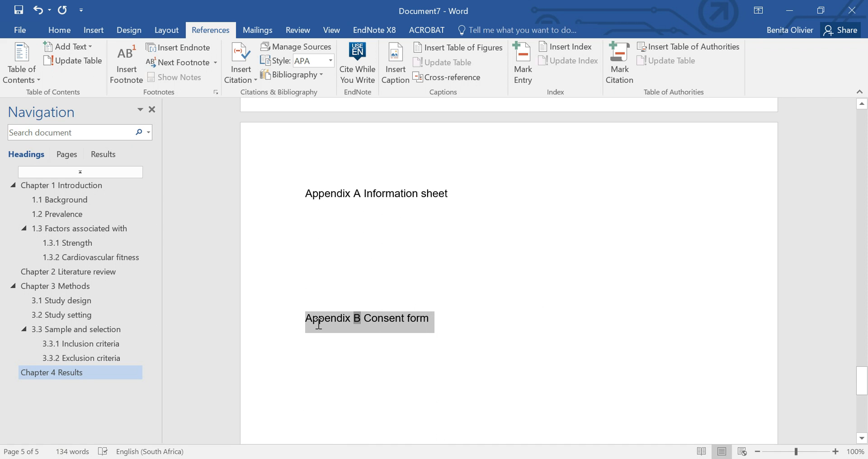
left_click(95, 31)
left_click(71, 36)
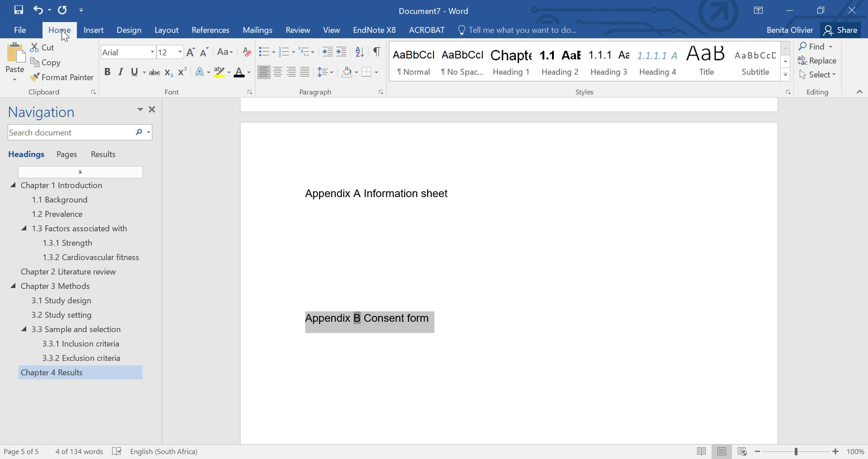
left_click(107, 72)
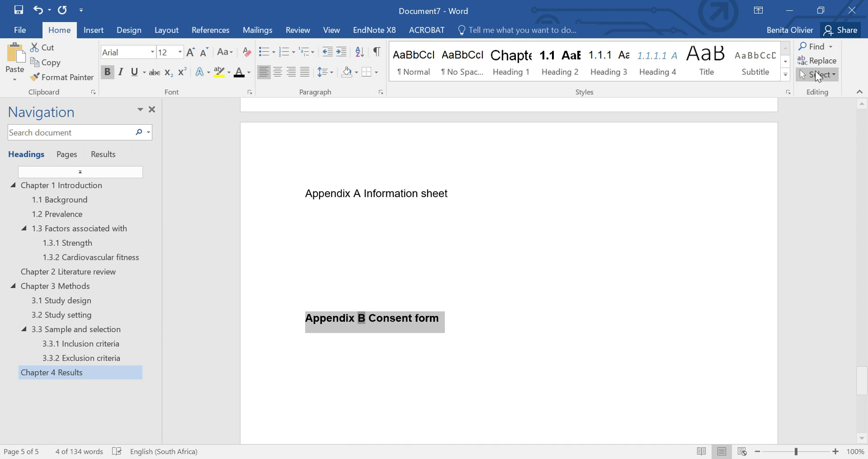
left_click(785, 76)
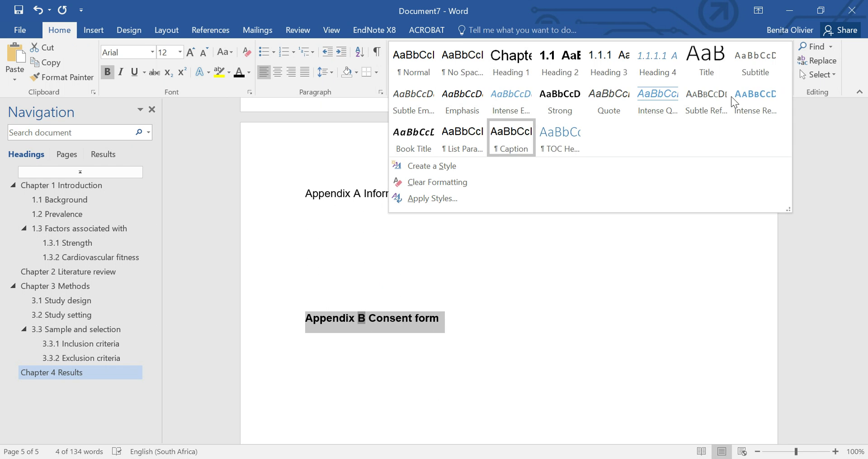
right_click(519, 139)
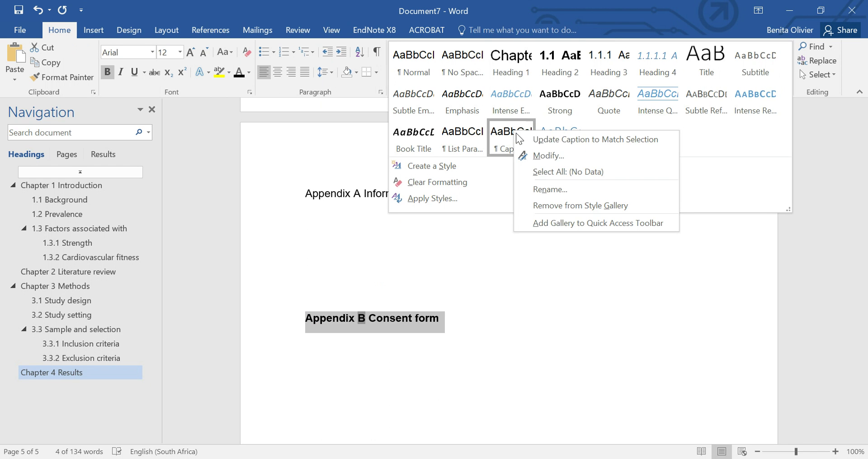
left_click(551, 140)
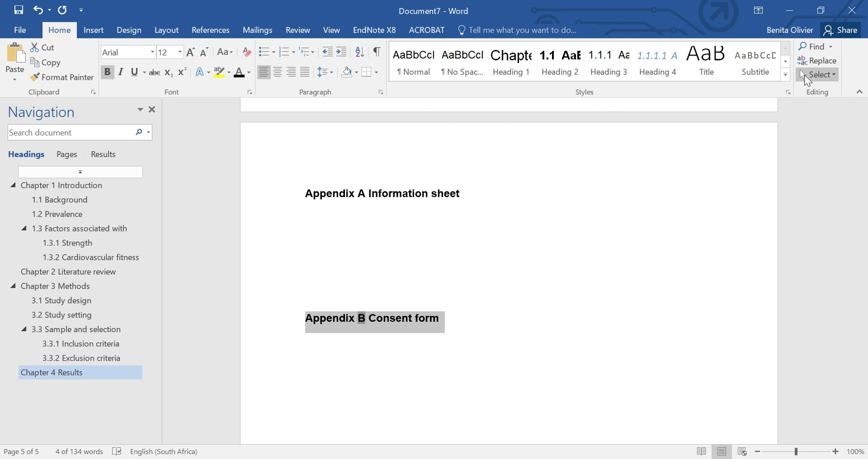
Examine the formatting settings of the Caption style without changing them.
left_click(785, 75)
right_click(515, 137)
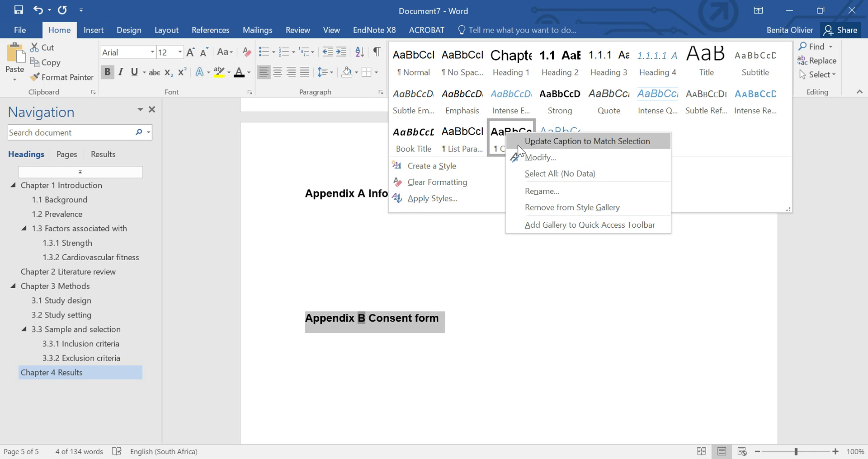
left_click(526, 158)
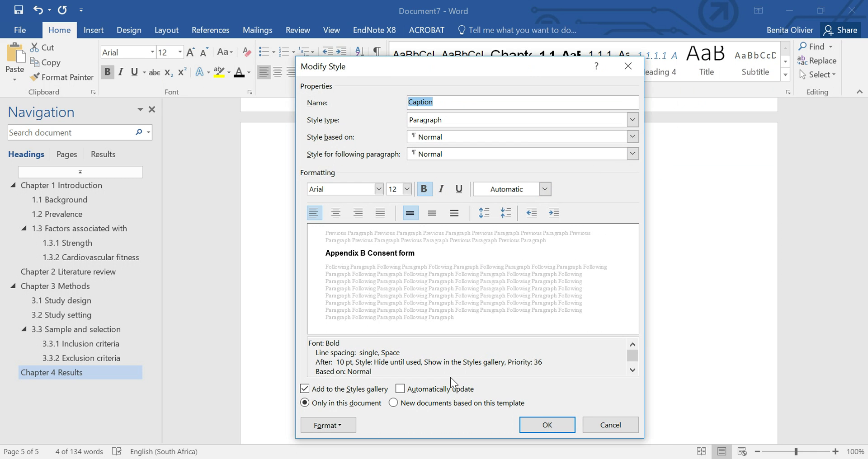
left_click(610, 428)
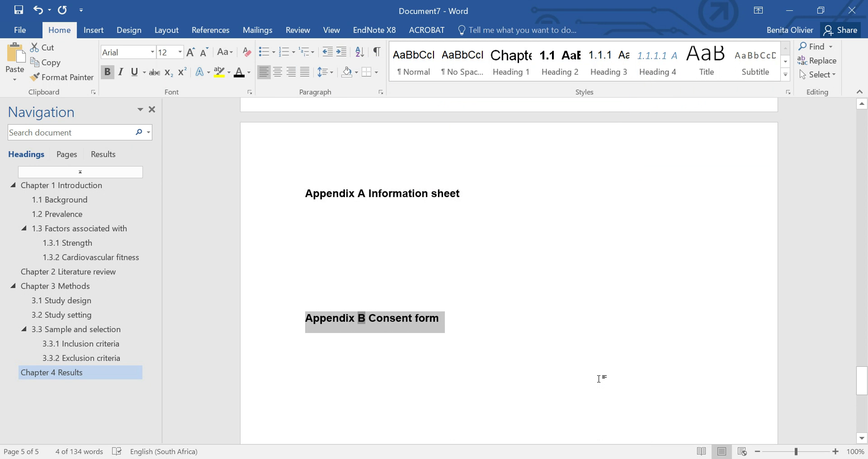
Insert a table of figures below the table of contents, using the caption label Table.
scroll(599, 379, "up", 15)
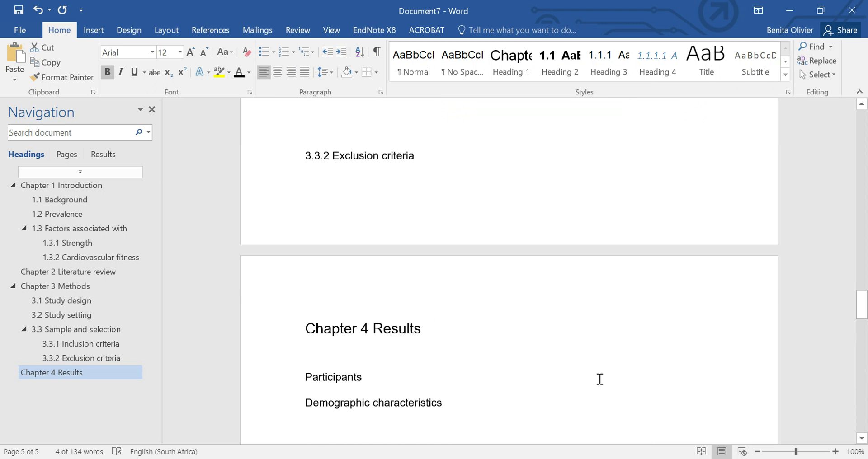
scroll(599, 379, "up", 12)
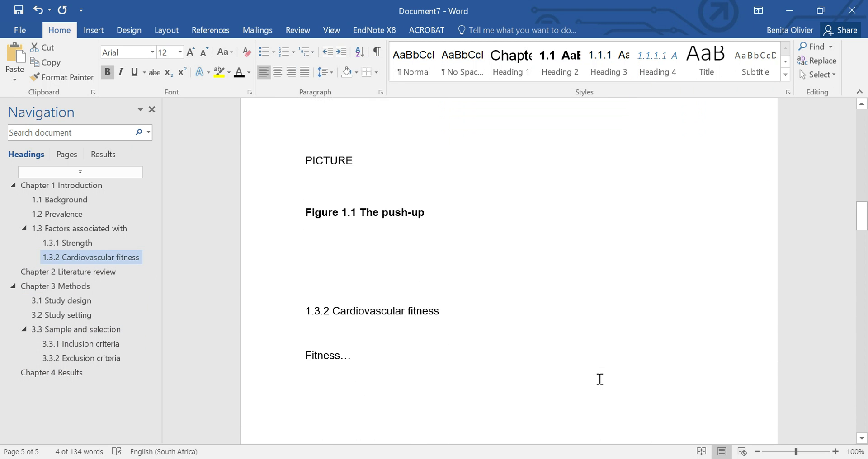
scroll(600, 379, "up", 12)
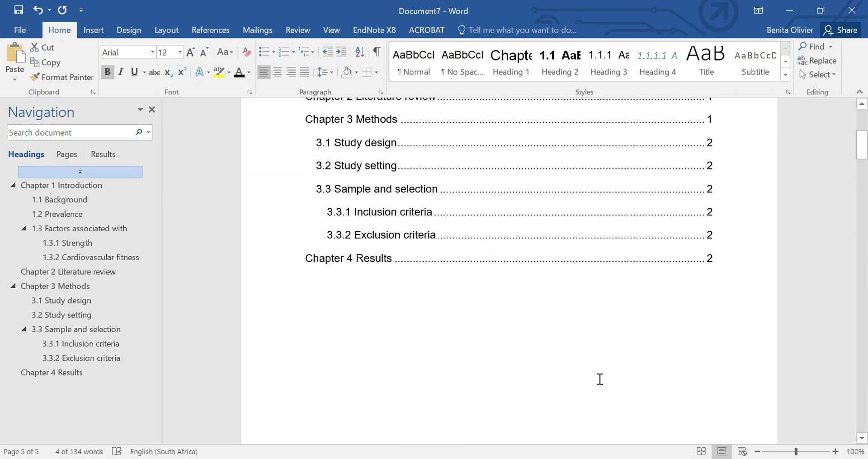
left_click(444, 386)
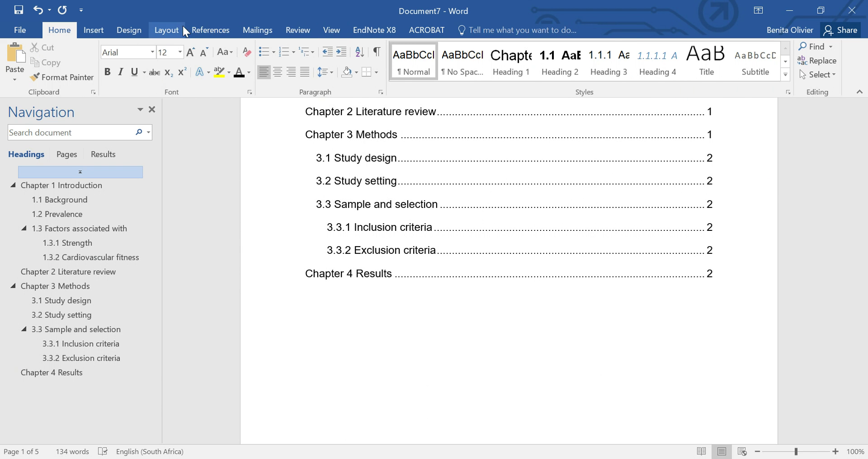
left_click(210, 29)
left_click(453, 47)
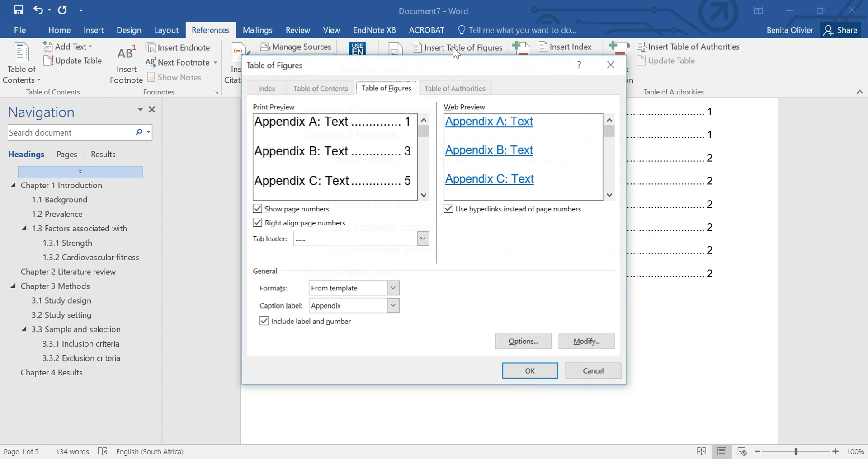
left_click(392, 307)
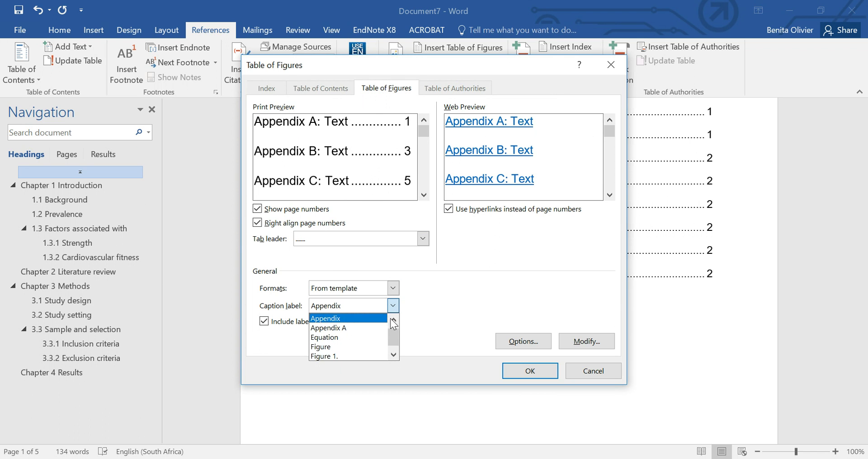
left_click(393, 319)
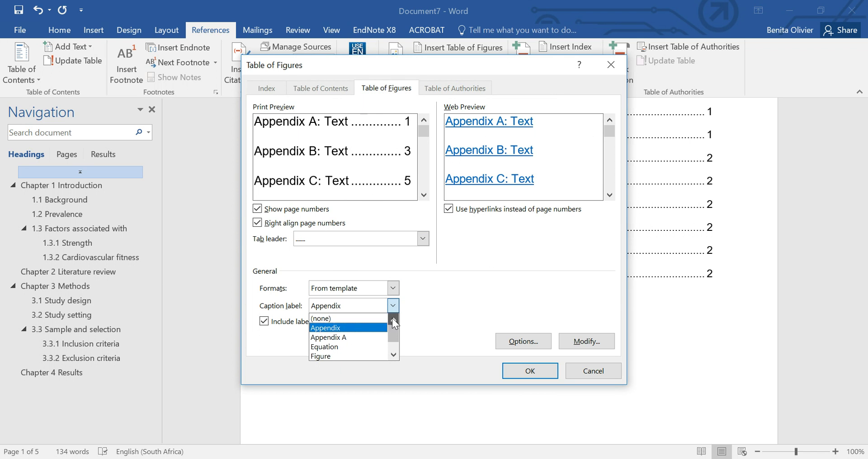
scroll(359, 353, "down", 1)
left_click(362, 356)
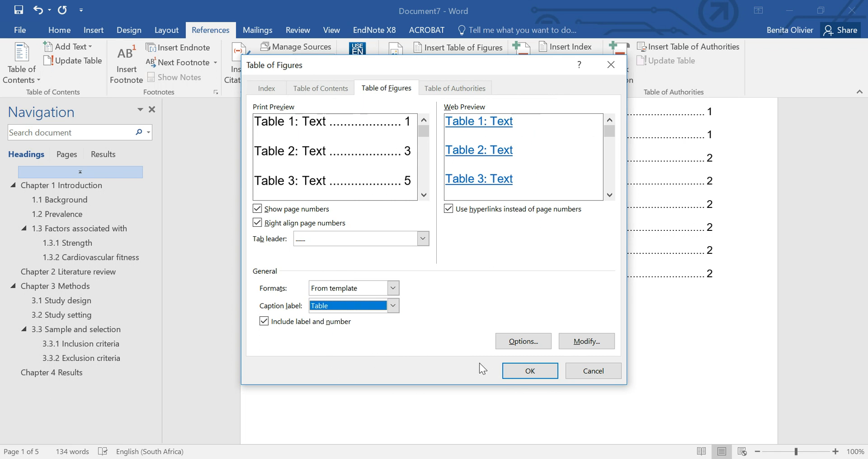
left_click(518, 371)
Add the title "List of Tables" above the inserted list and place the insertion point below the list.
scroll(401, 325, "down", 3)
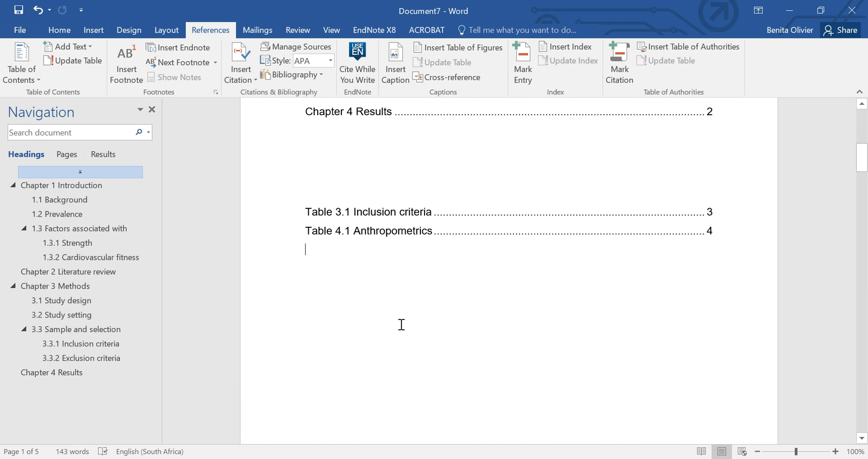
left_click(329, 186)
type("List of Tables")
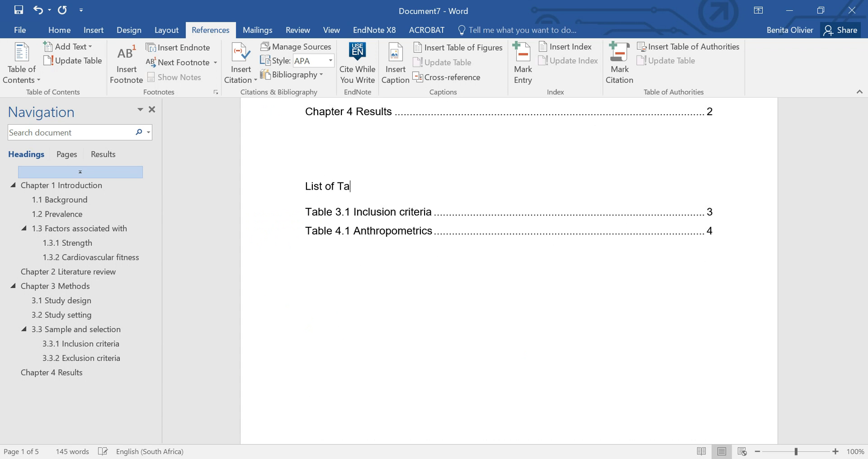
left_click(335, 281)
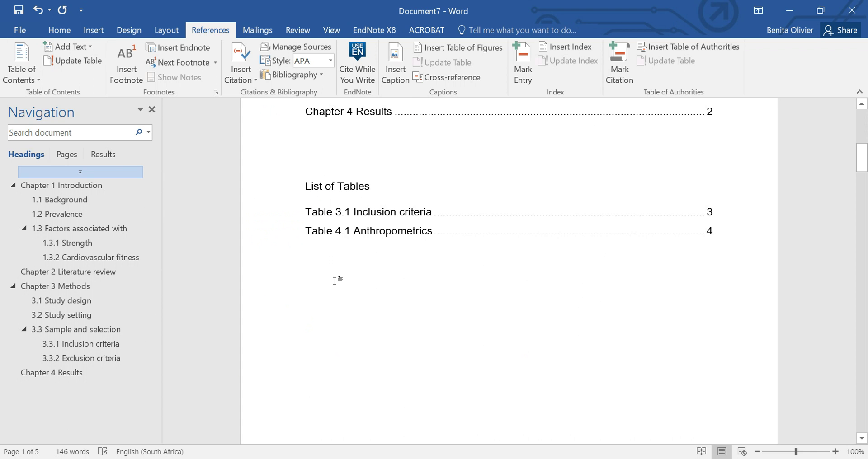